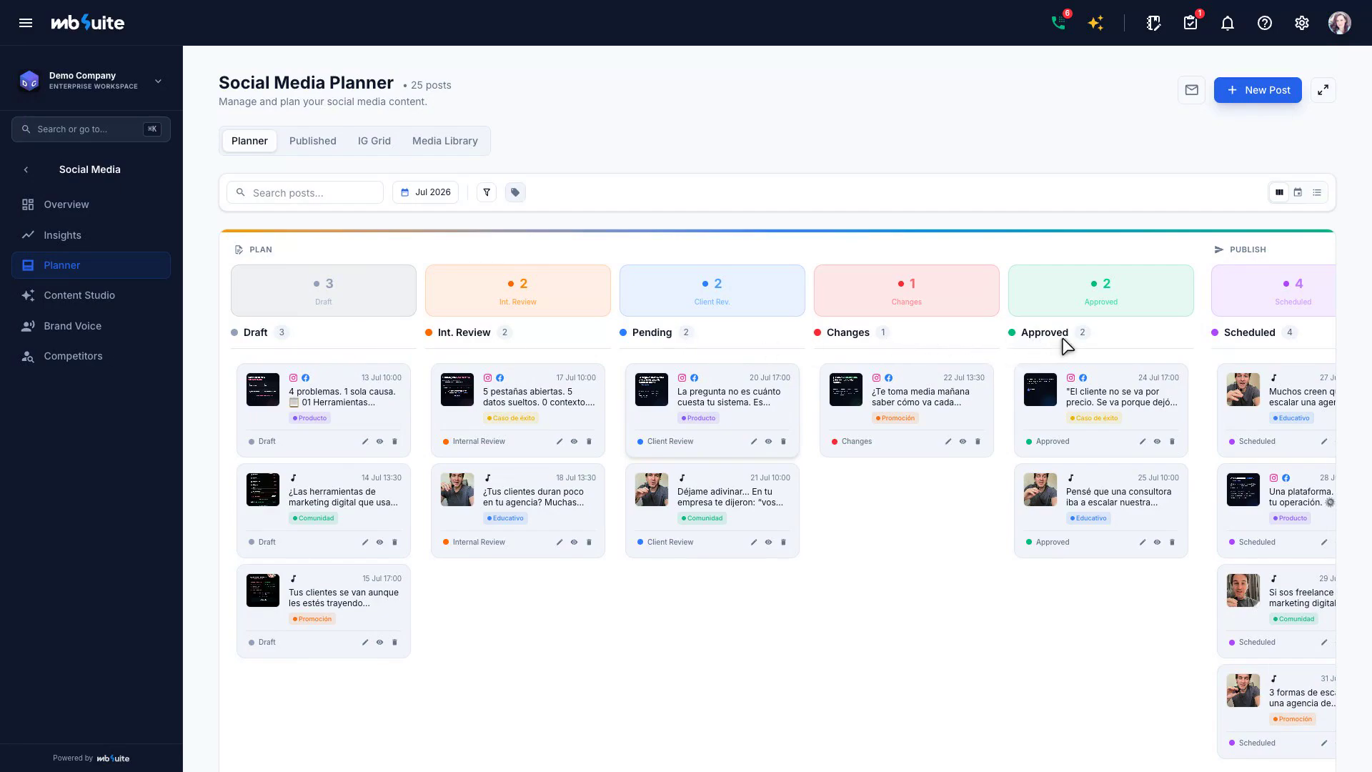
Move the "5 pestañas abiertas" post from Internal Review to the Pending client review stage
{"action": "scroll", "coordinate": [1066, 346], "scroll_direction": "down", "scroll_amount": 2}
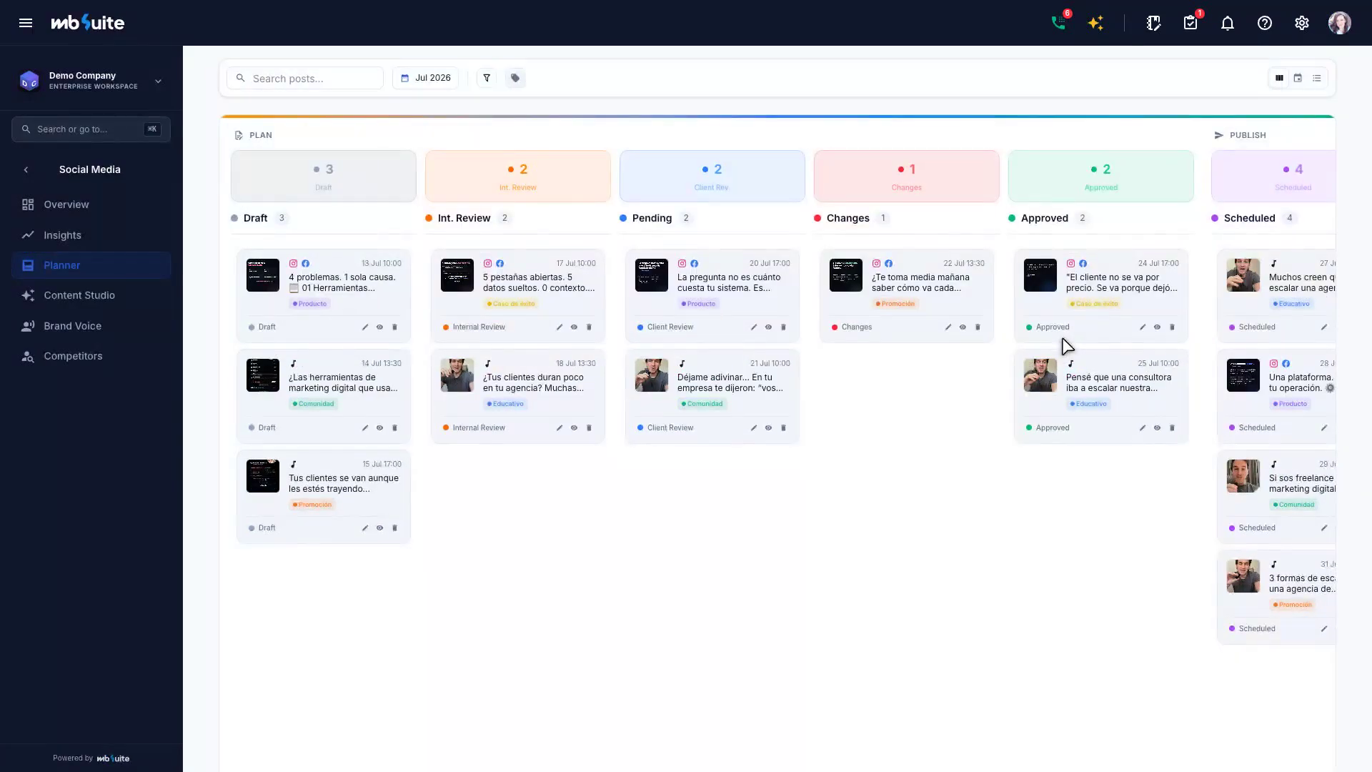
{"action": "scroll", "coordinate": [1066, 346], "scroll_direction": "up", "scroll_amount": 2}
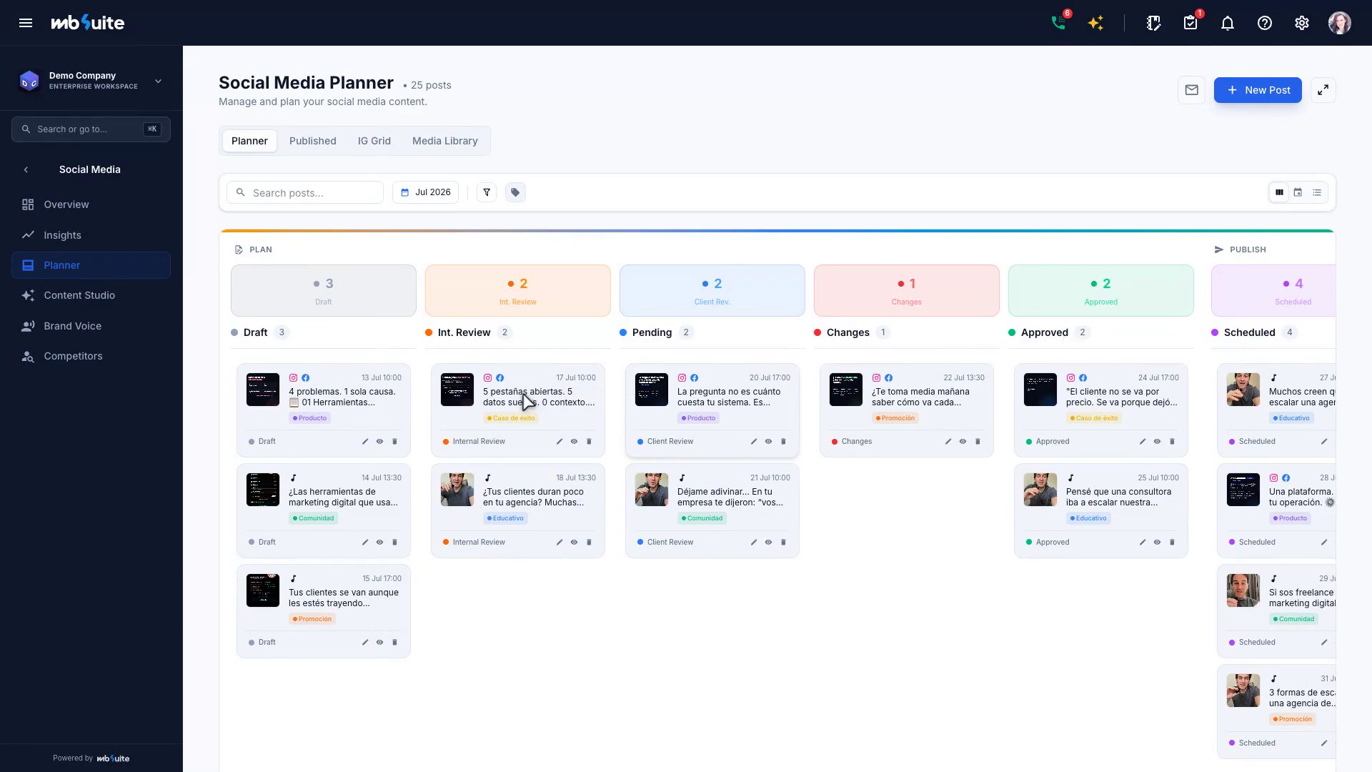
{"action": "left_click_drag", "start_coordinate": [513, 397], "coordinate": [717, 450]}
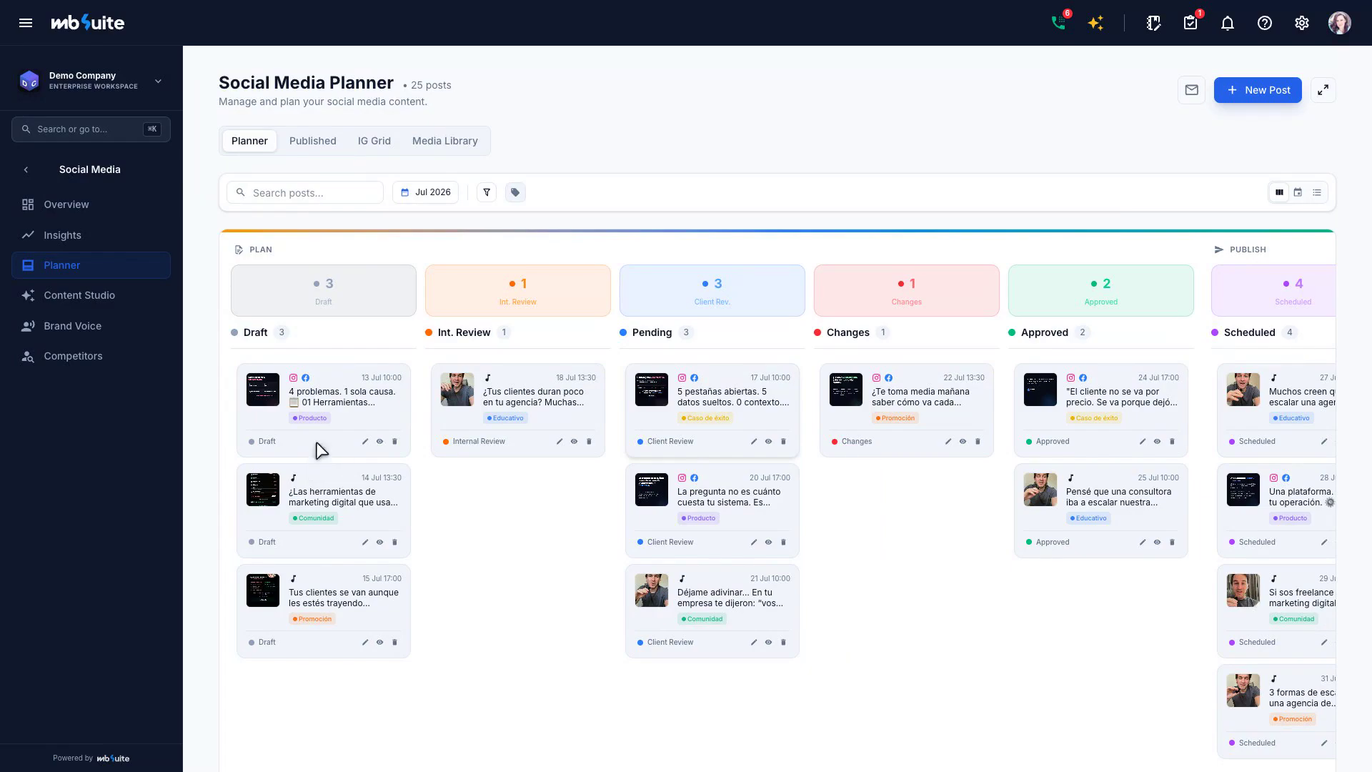
Preview how the "4 problemas. 1 sola causa." draft looks as an Instagram feed post, and close the preview
{"action": "left_click", "coordinate": [380, 440]}
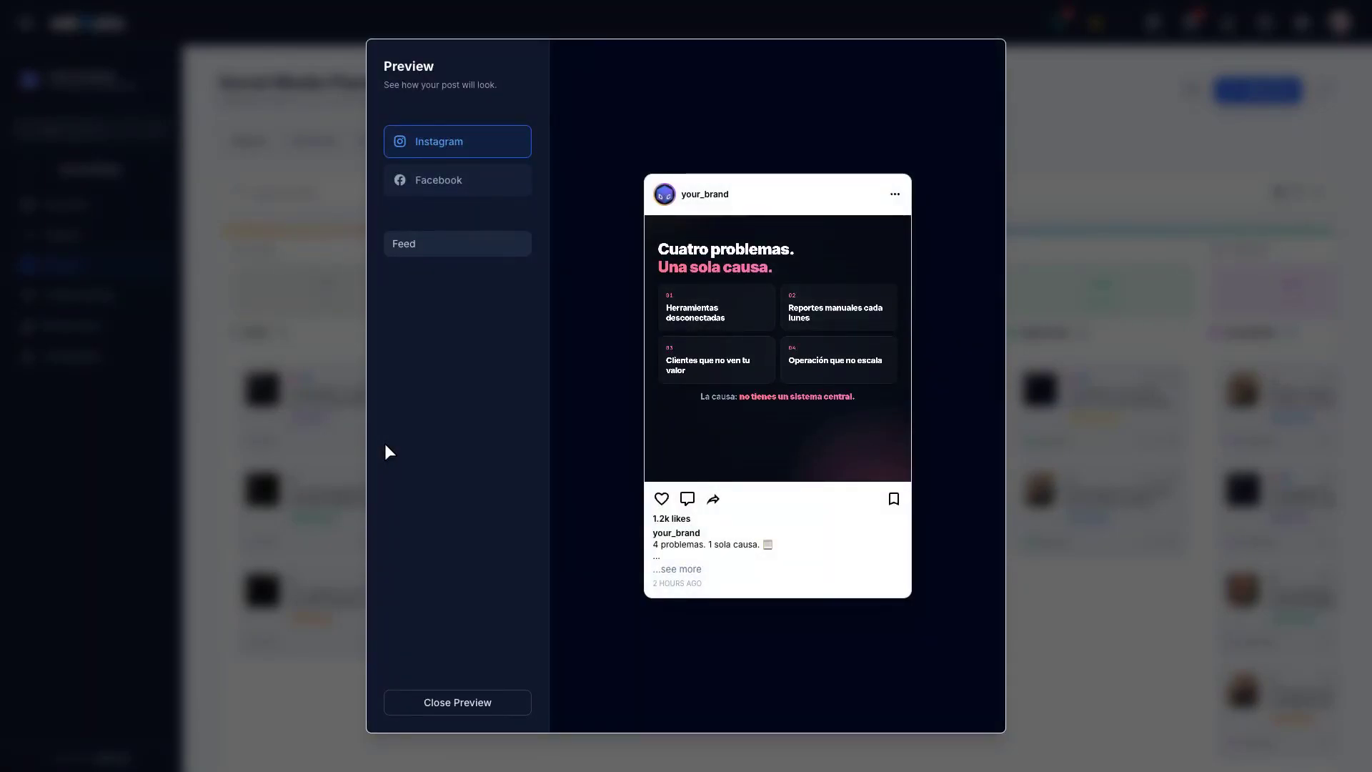
{"action": "key", "text": "Escape"}
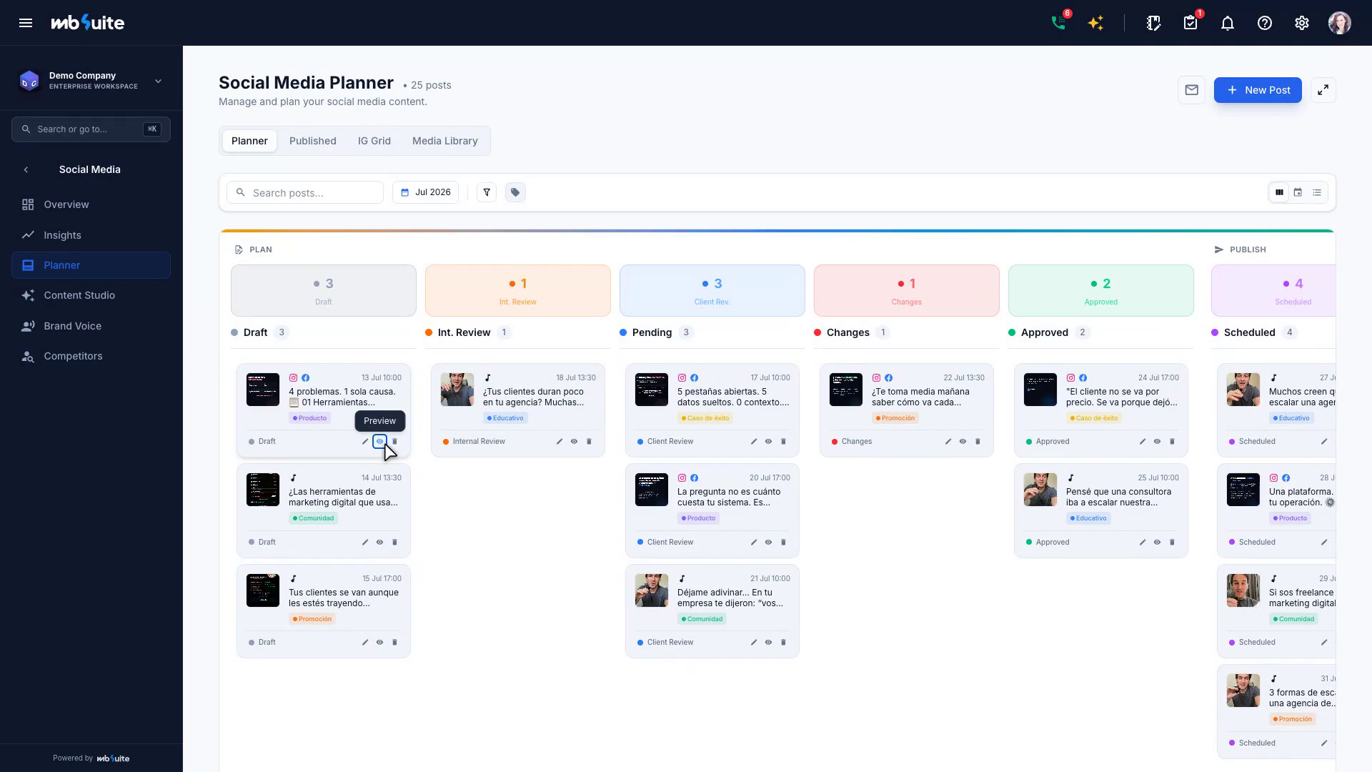
Start a new post in Plan mode for Instagram and Facebook, using the Feed / Post format
{"action": "left_click", "coordinate": [1263, 91]}
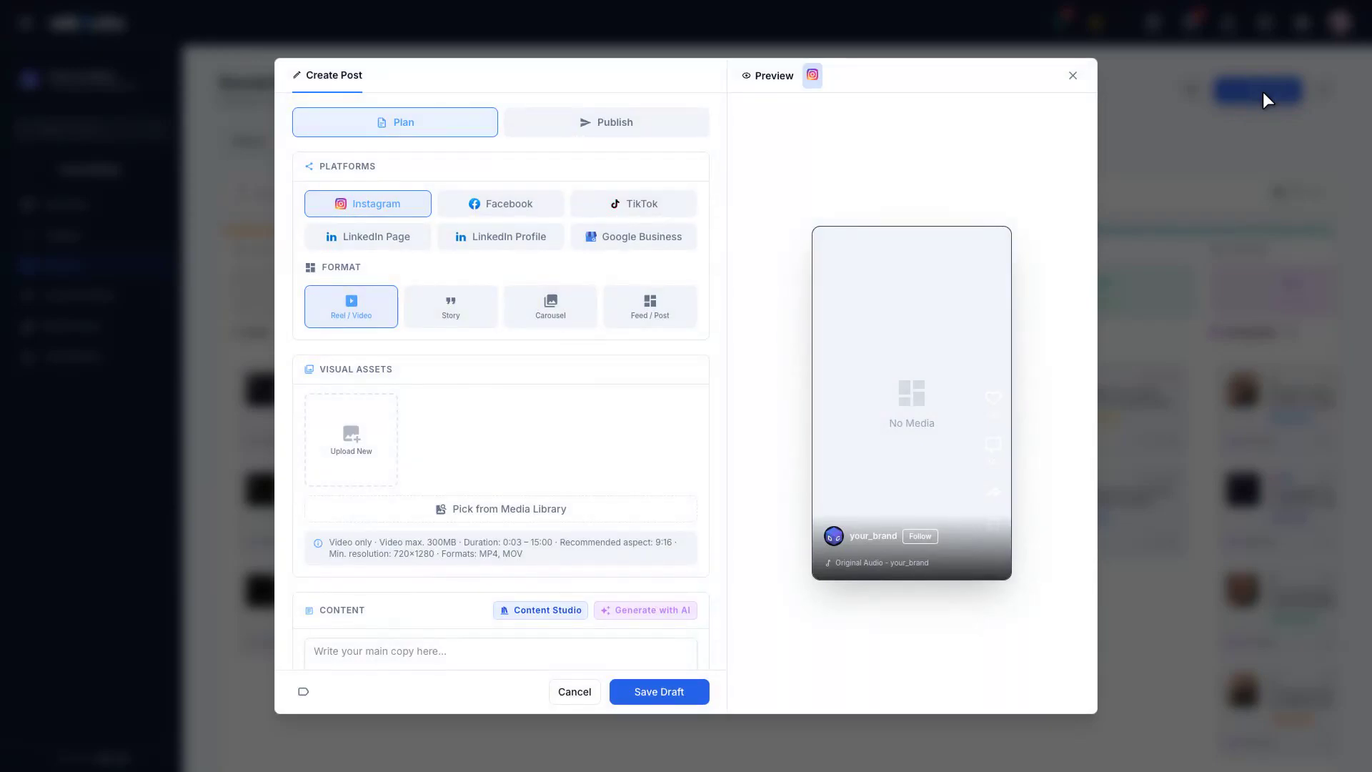
{"action": "left_click", "coordinate": [612, 127]}
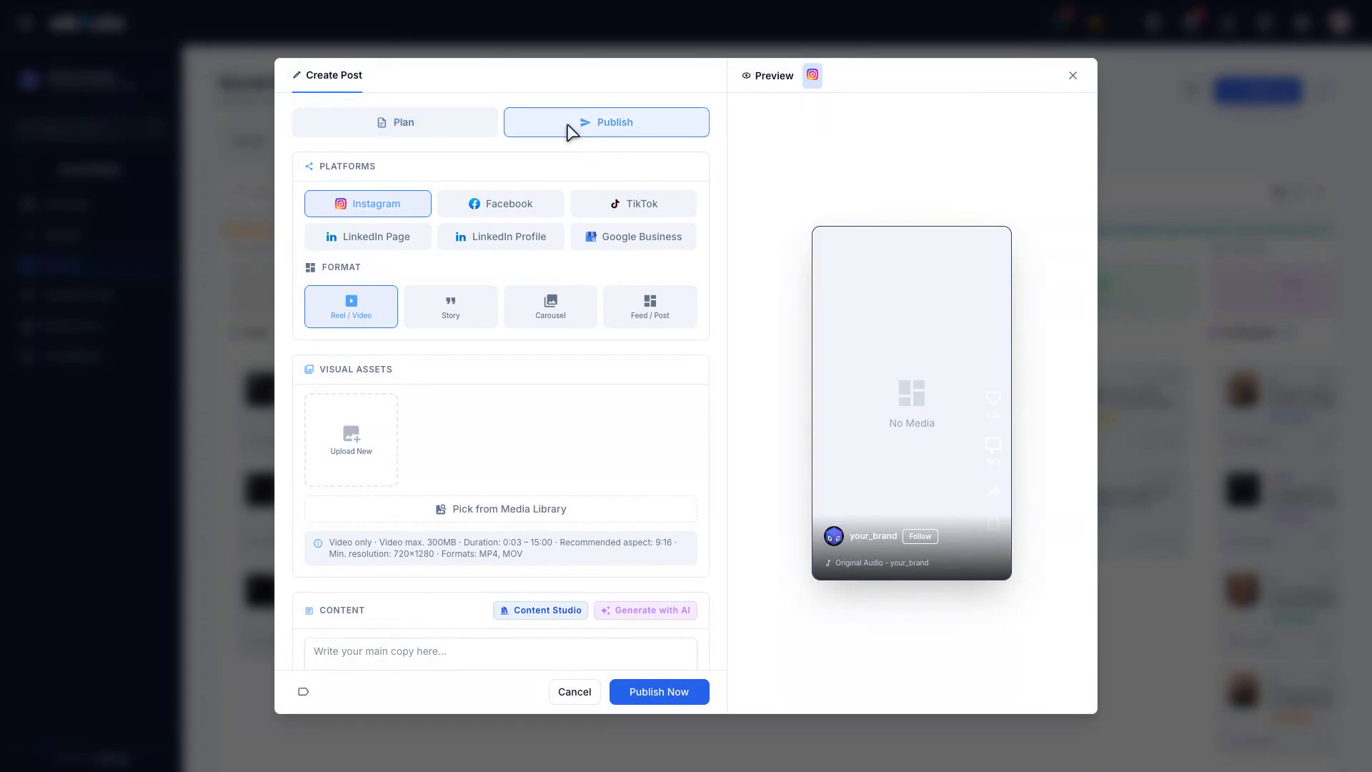
{"action": "left_click", "coordinate": [401, 129]}
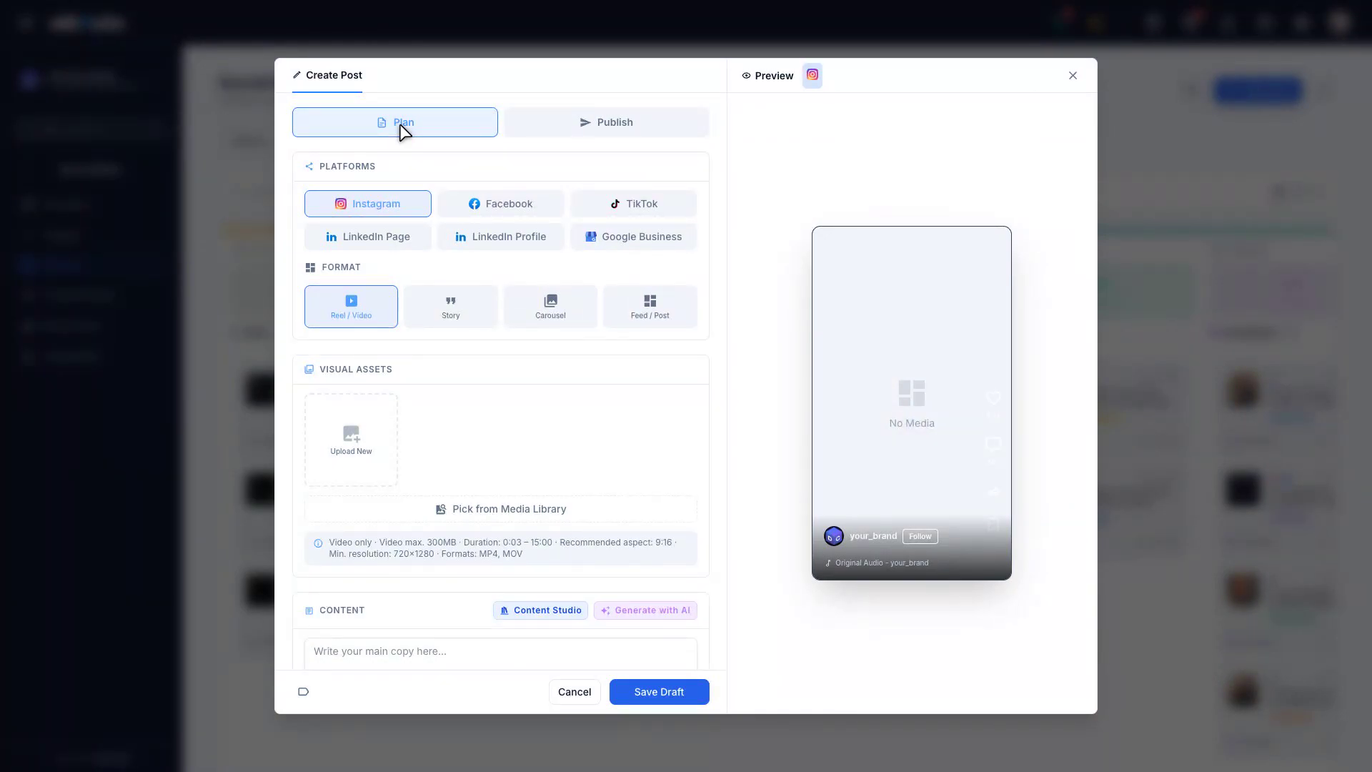
{"action": "left_click", "coordinate": [506, 209]}
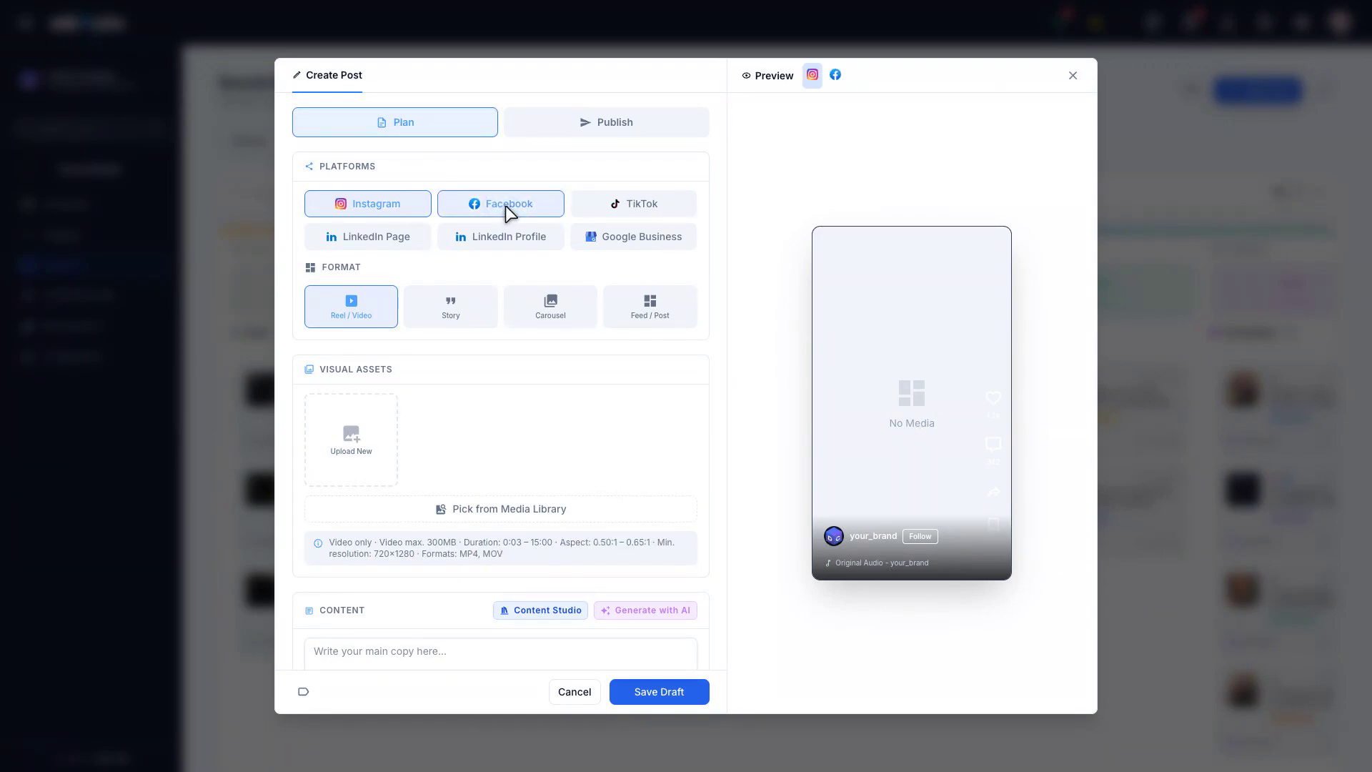
{"action": "left_click", "coordinate": [655, 313]}
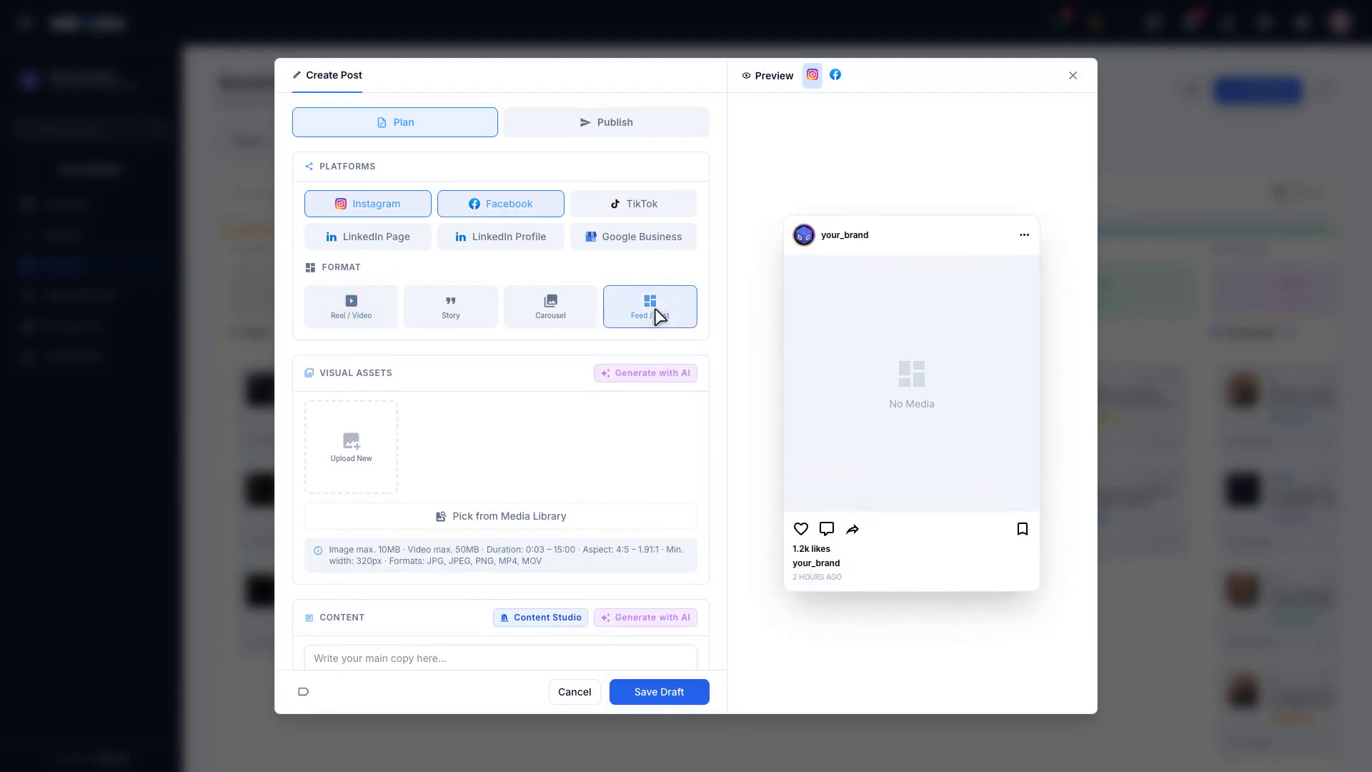
Generate the post copy with AI from "Announcing our new success story: an agency that tripled its revenue" and use the first Instagram option
{"action": "scroll", "coordinate": [657, 314], "scroll_direction": "down", "scroll_amount": 2}
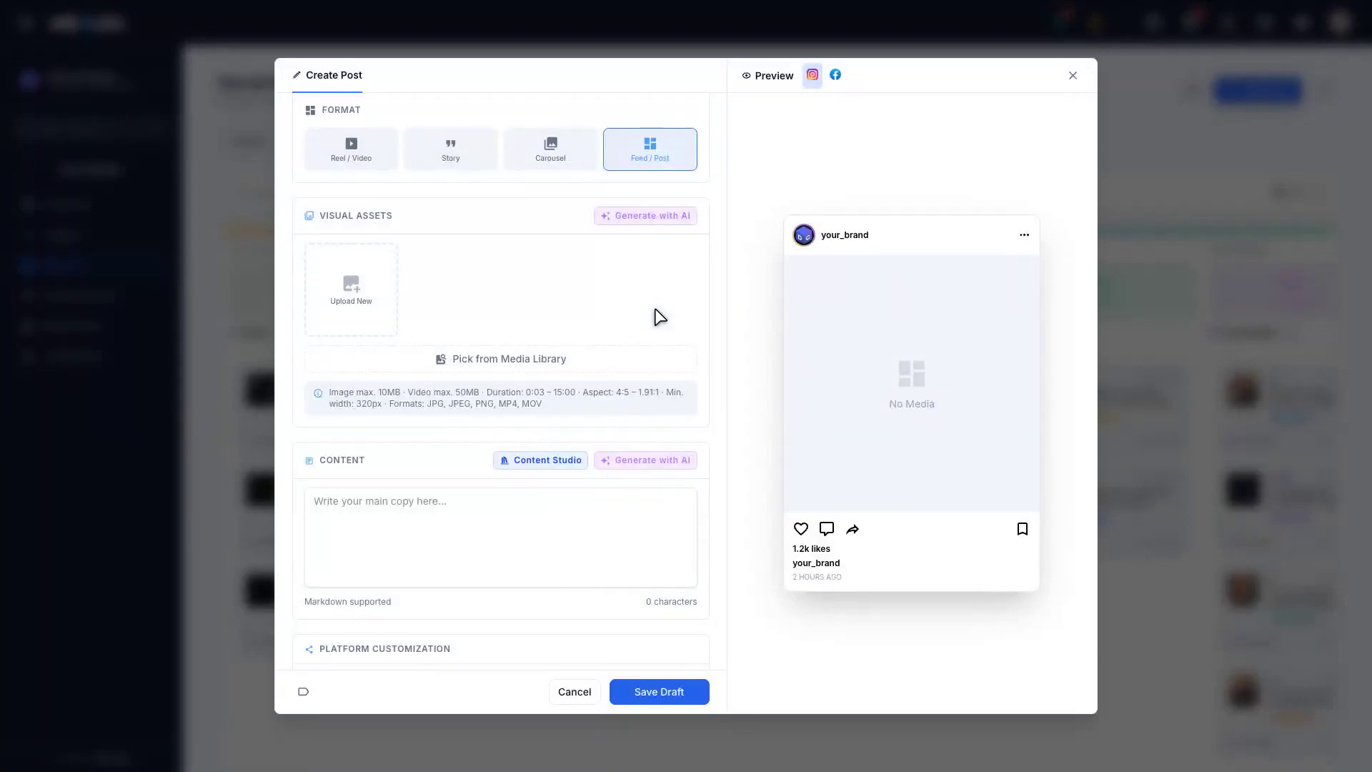
{"action": "scroll", "coordinate": [659, 317], "scroll_direction": "down", "scroll_amount": 3}
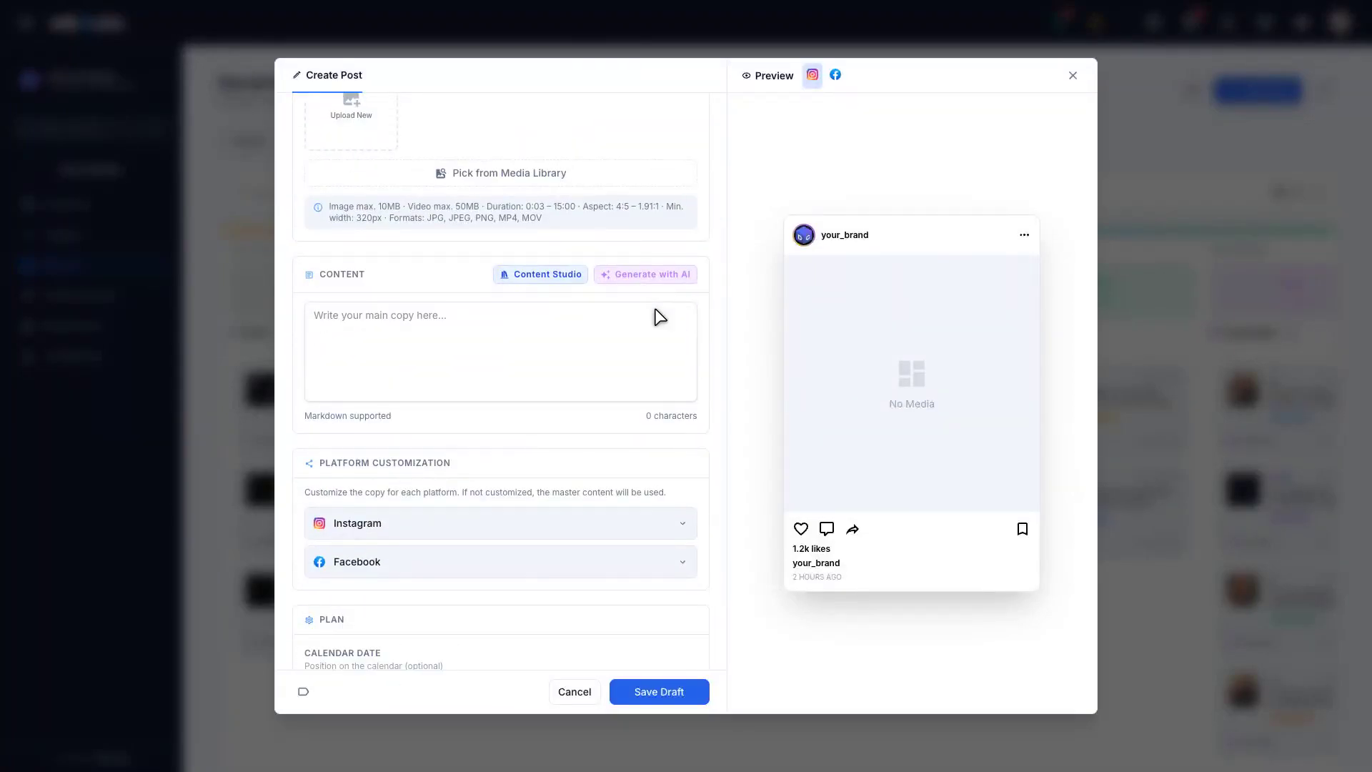
{"action": "left_click", "coordinate": [651, 276]}
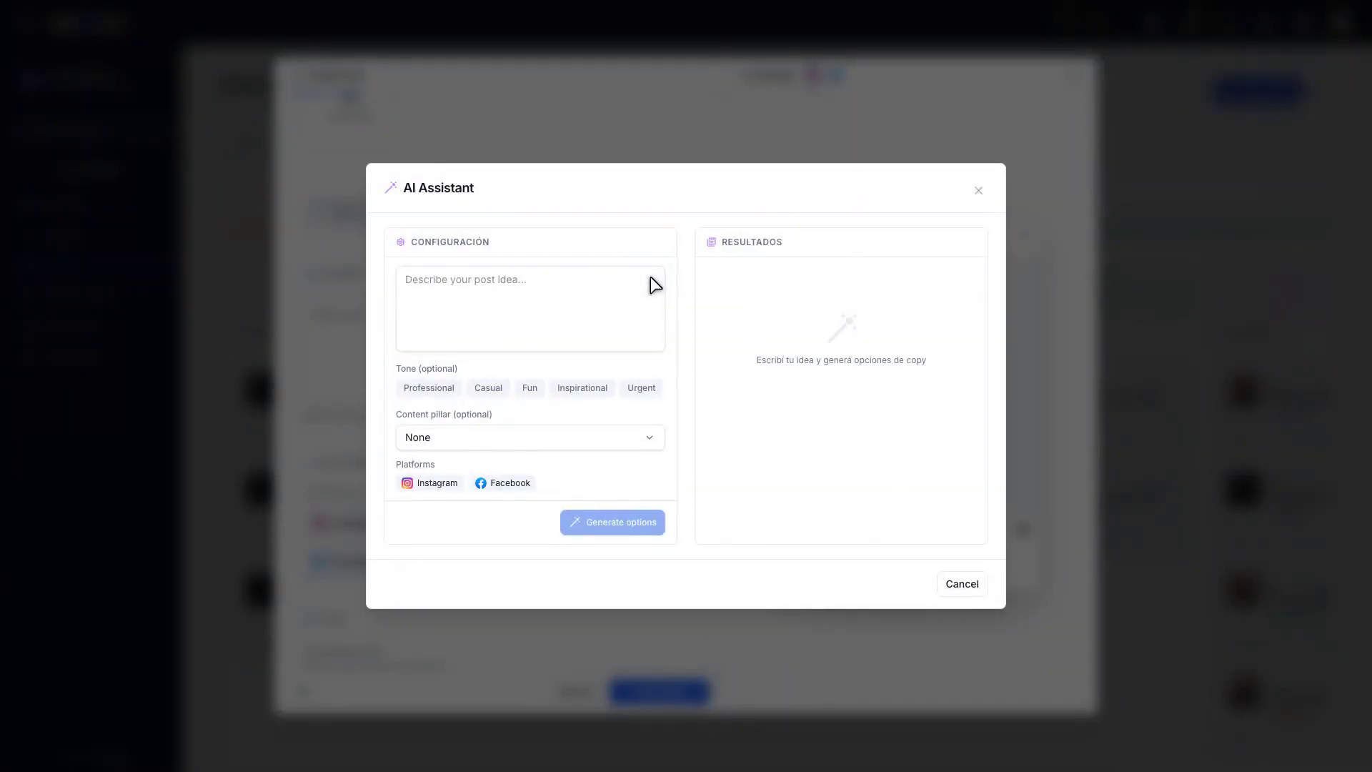
{"action": "type", "text": "Announcing our new success story: an agency that tripled its revenue"}
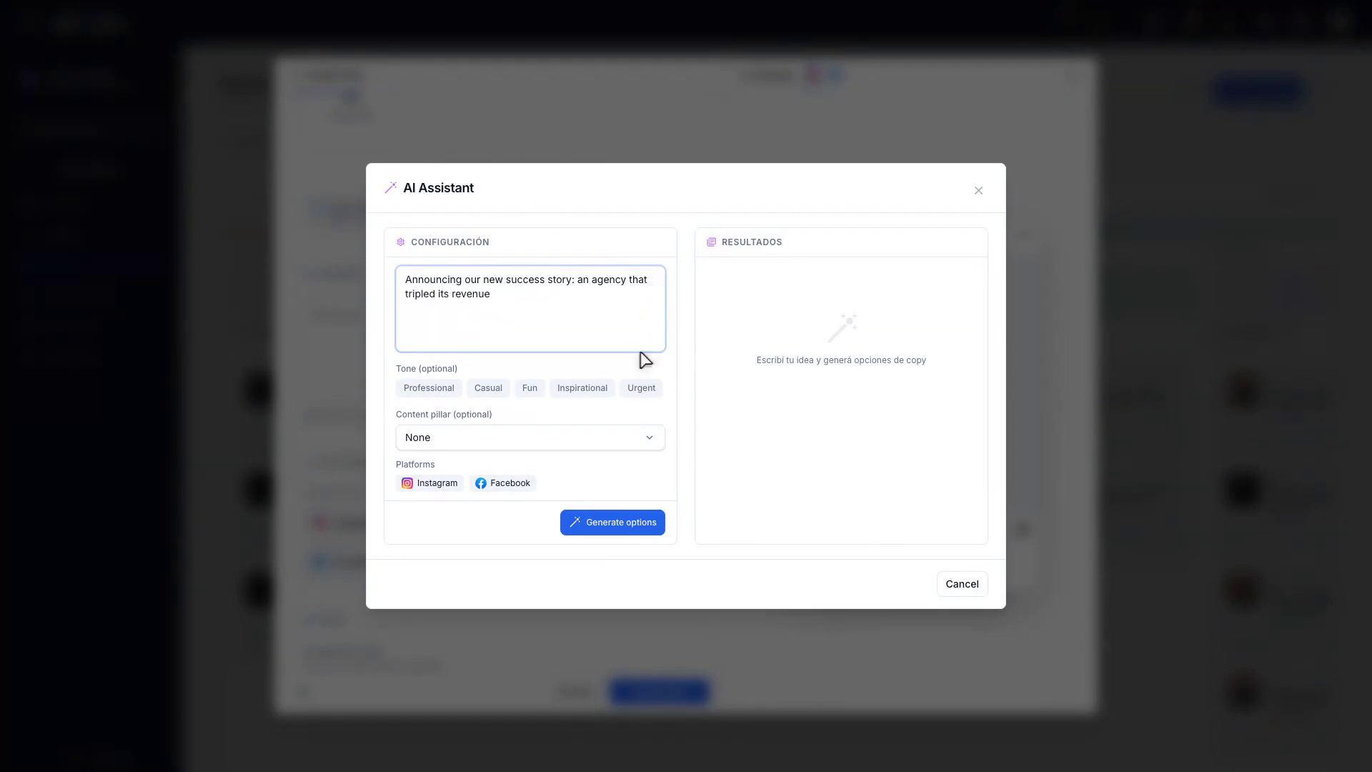
{"action": "left_click", "coordinate": [618, 526]}
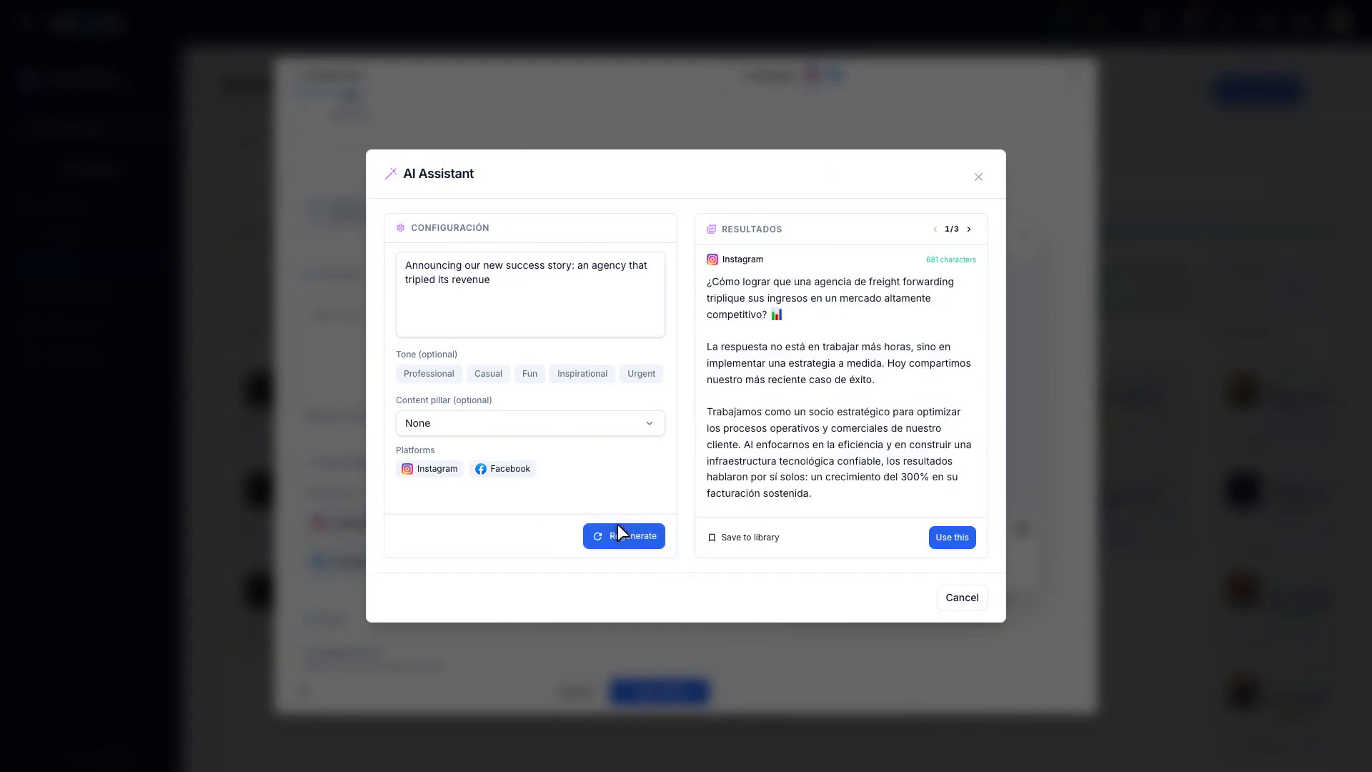
{"action": "left_click", "coordinate": [956, 543]}
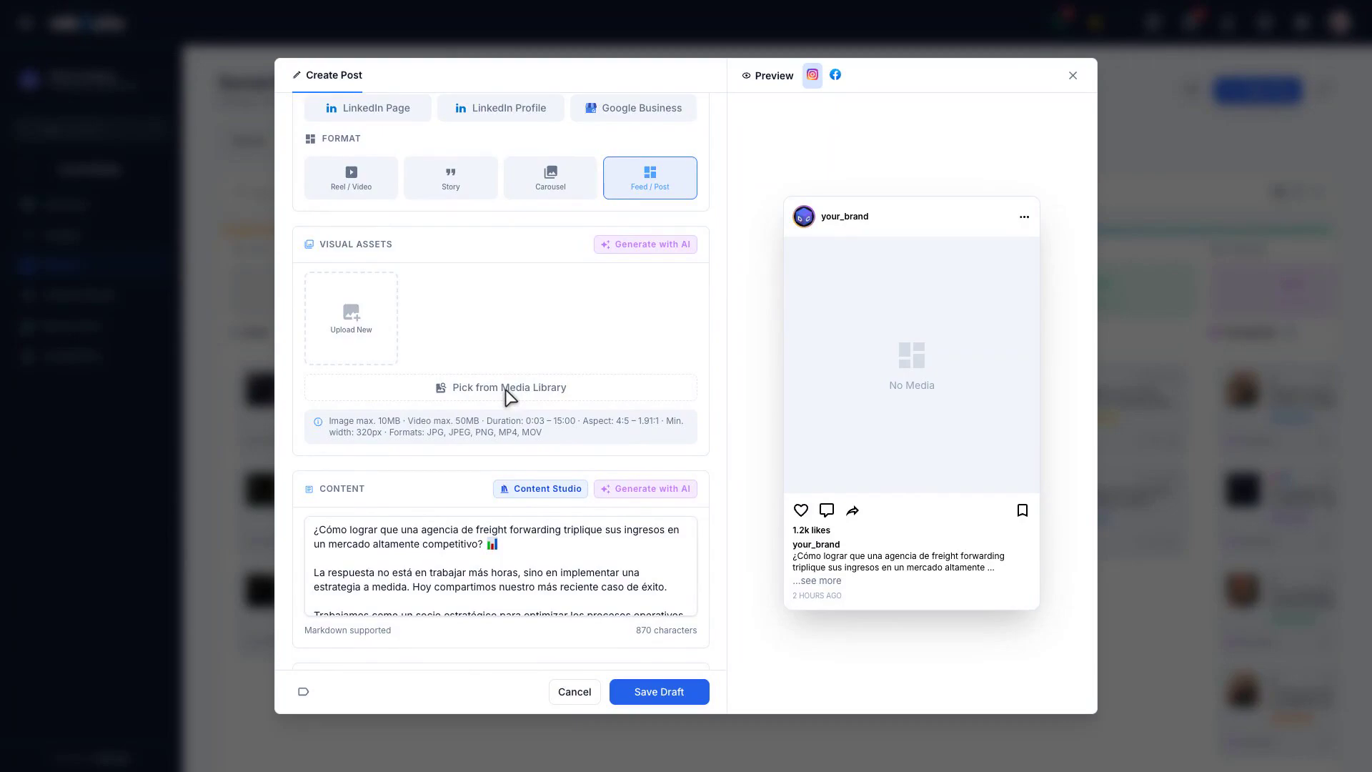
Check the AI image generation options for the post's visual assets and close them without generating
{"action": "left_click", "coordinate": [650, 246]}
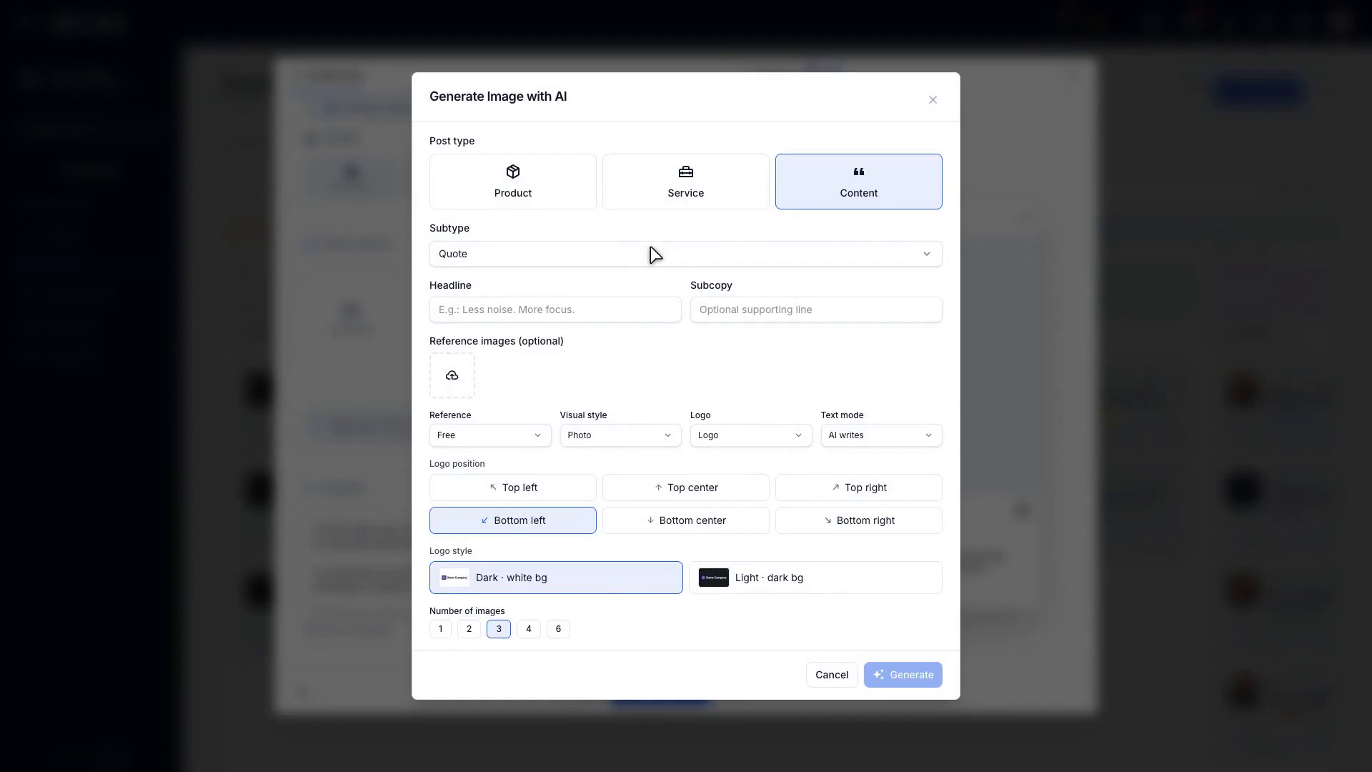
{"action": "key", "text": "Escape"}
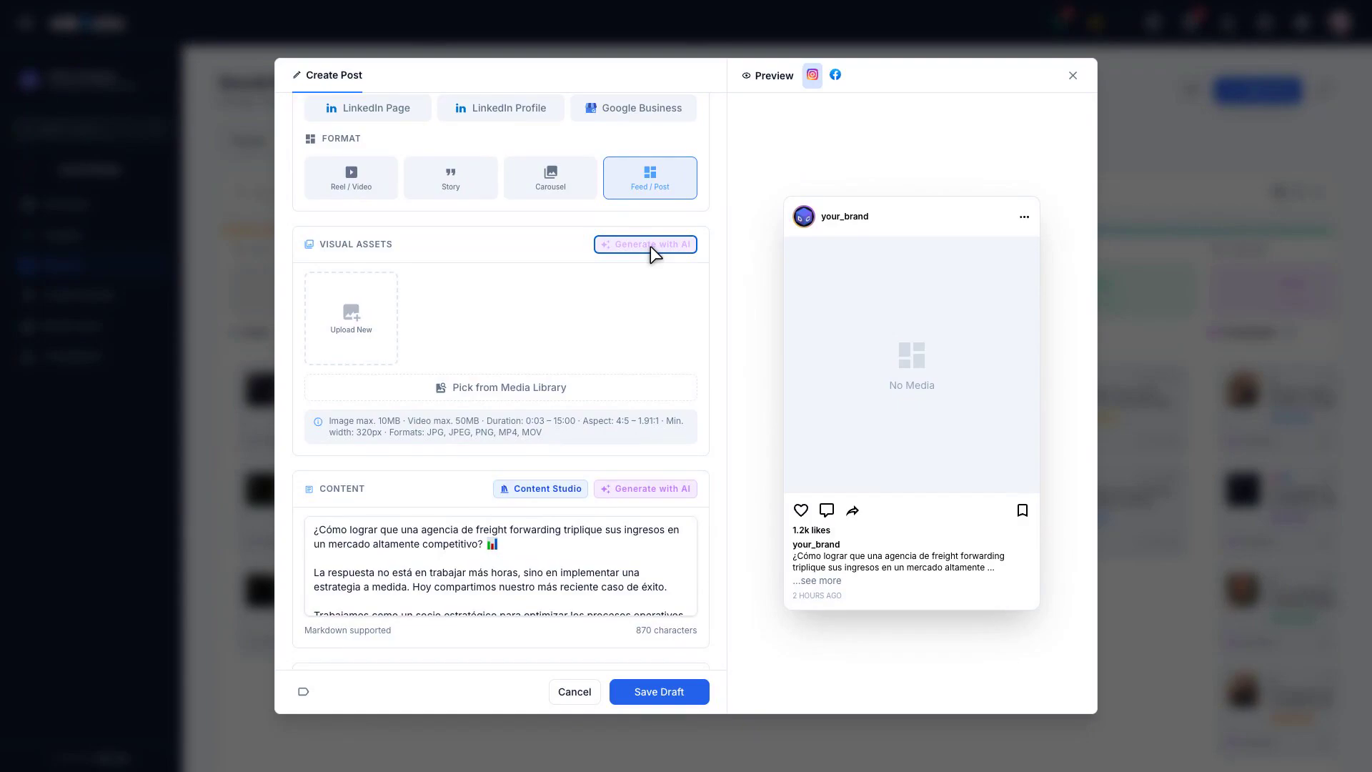
Review the new post's content and planning sections, keep it in Plan mode, and save it as a draft
{"action": "scroll", "coordinate": [650, 246], "scroll_direction": "down", "scroll_amount": 4}
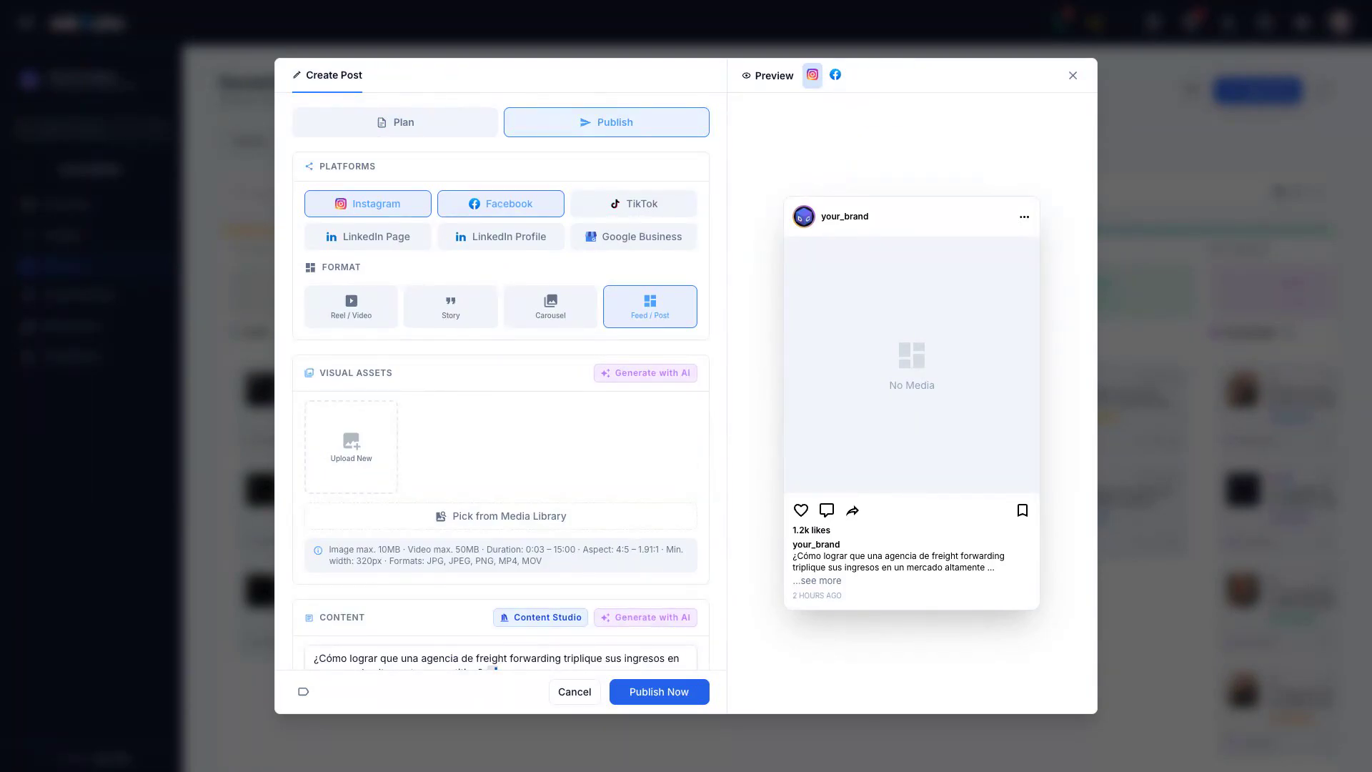
{"action": "scroll", "coordinate": [500, 386], "scroll_direction": "down", "scroll_amount": 3}
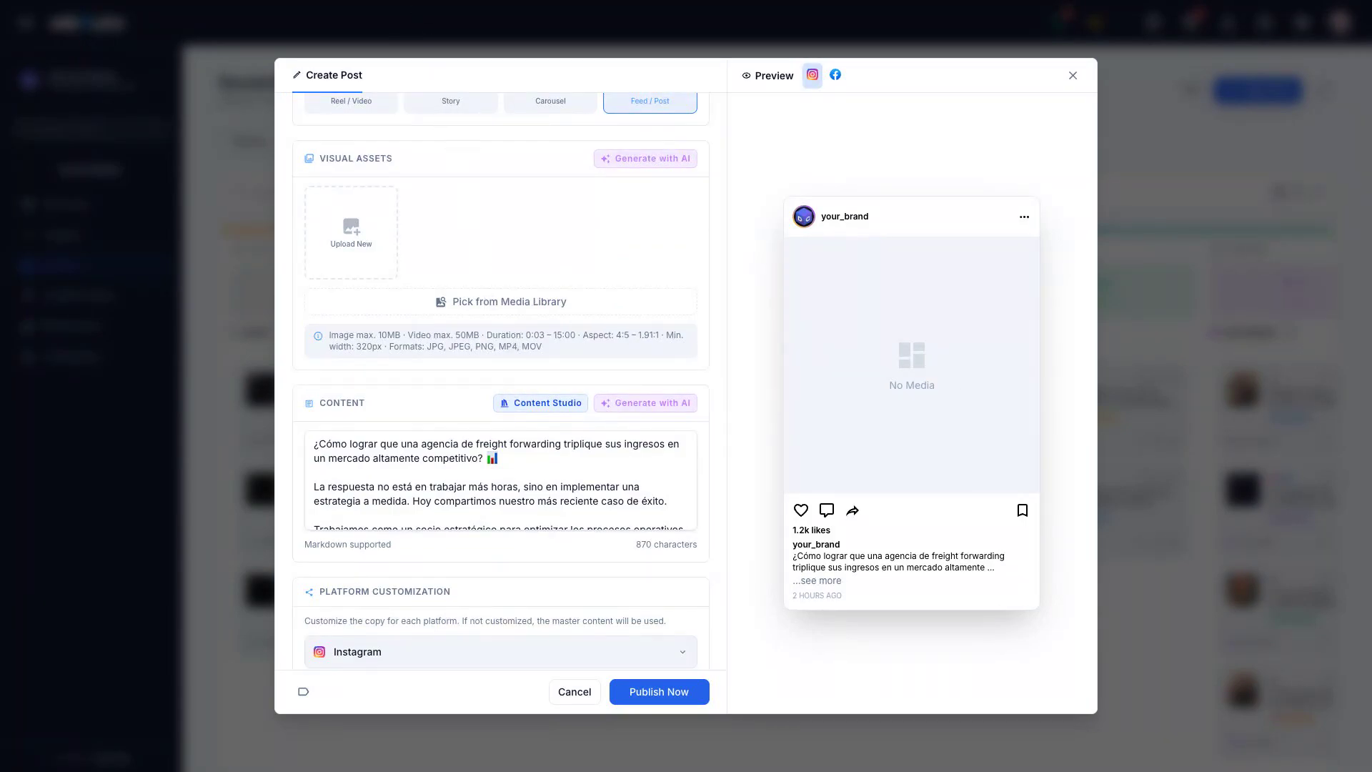
{"action": "scroll", "coordinate": [500, 386], "scroll_direction": "up", "scroll_amount": 3}
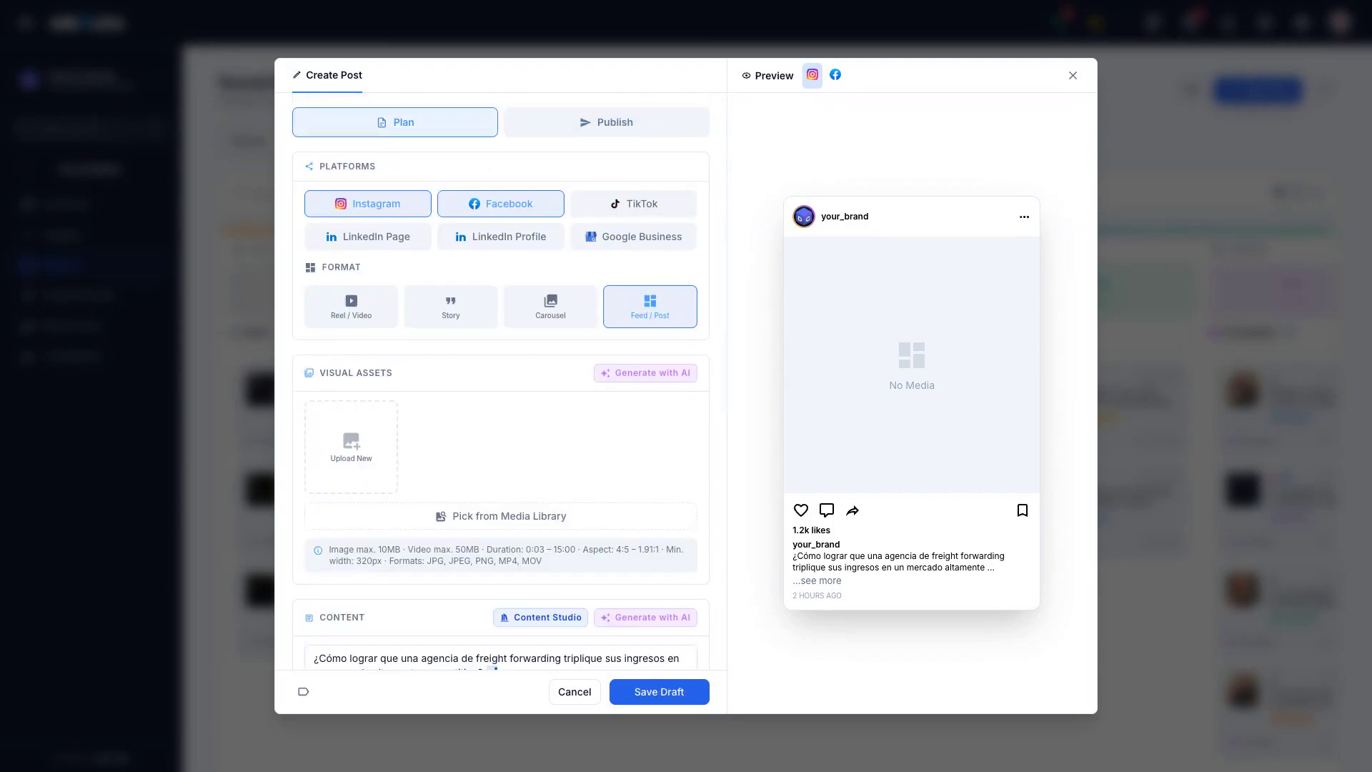
{"action": "scroll", "coordinate": [471, 116], "scroll_direction": "down", "scroll_amount": 5}
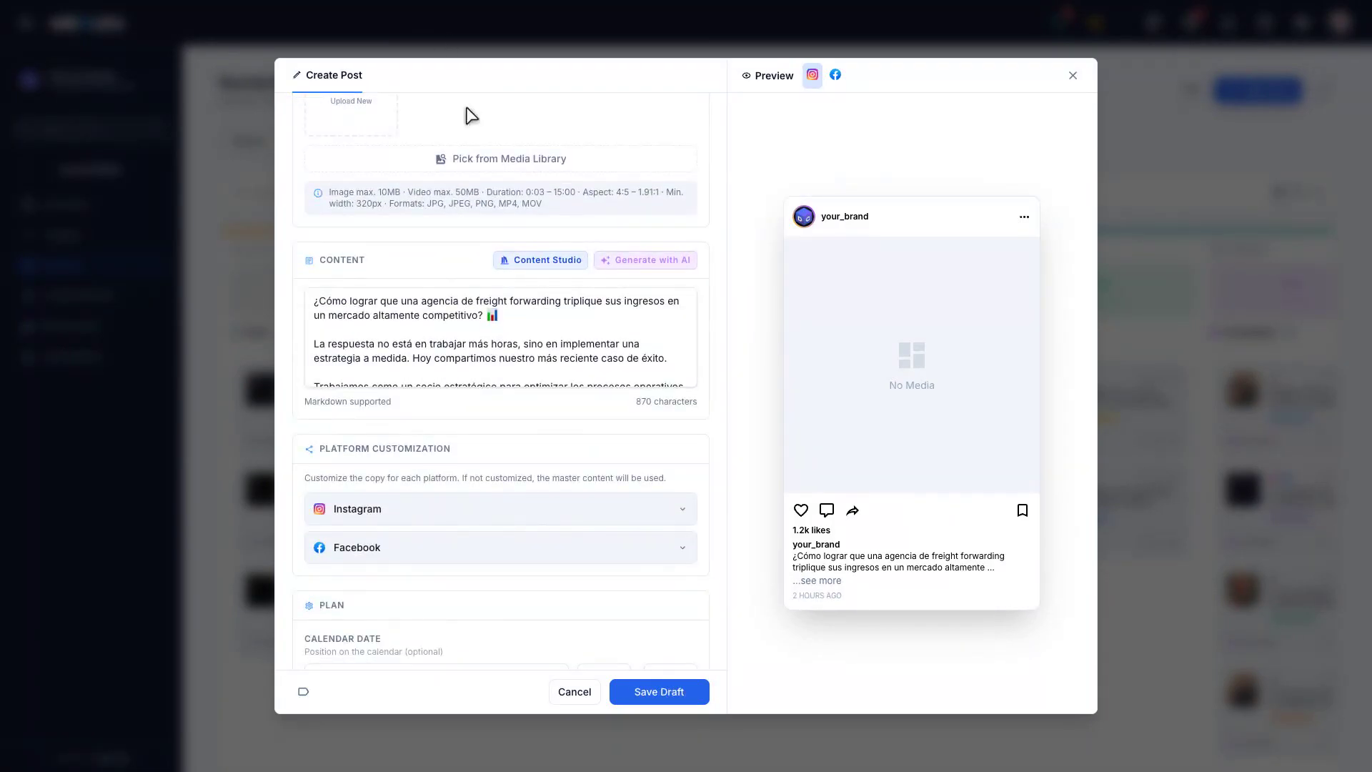
{"action": "left_click", "coordinate": [663, 697]}
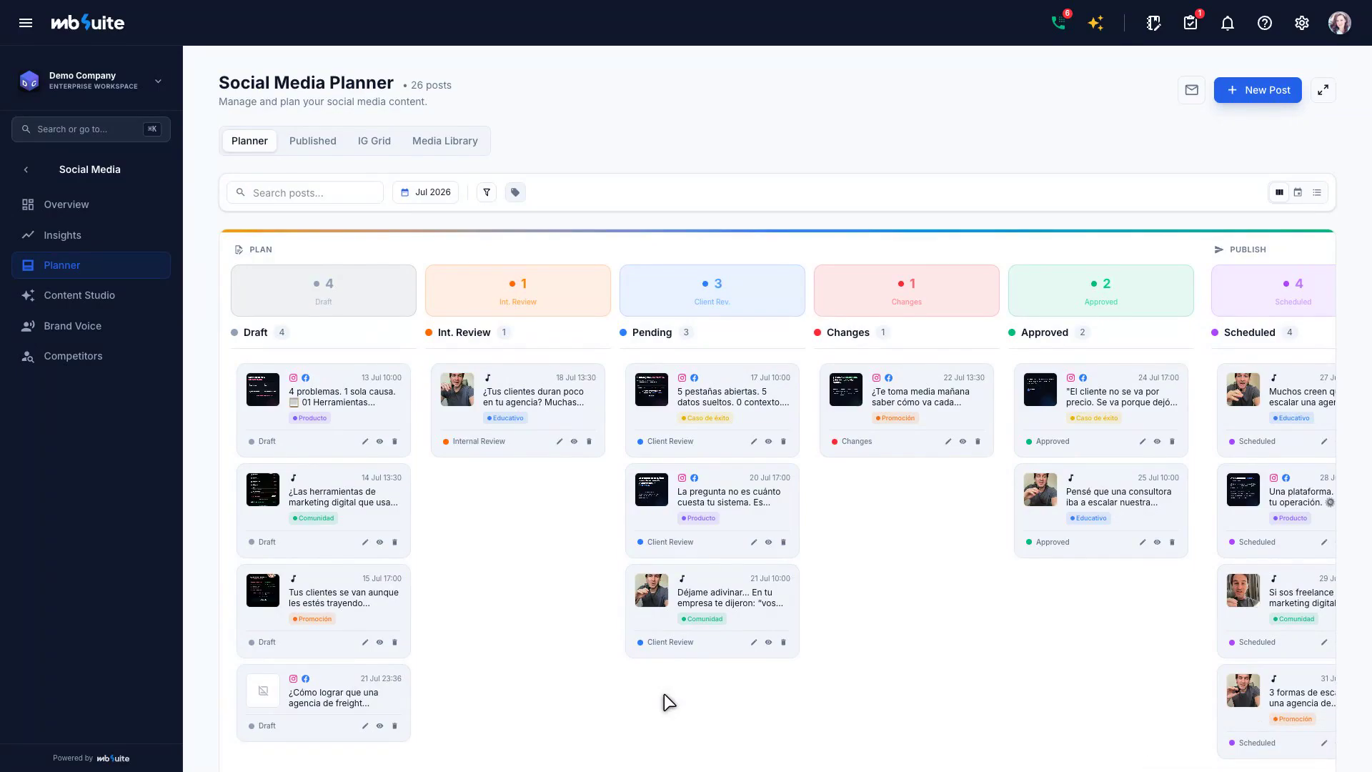
Write a comment on the pending "5 pestañas abiertas" post, "Love this post, shall we approve it?", mentioning a teammate, and close the post
{"action": "left_click", "coordinate": [755, 441]}
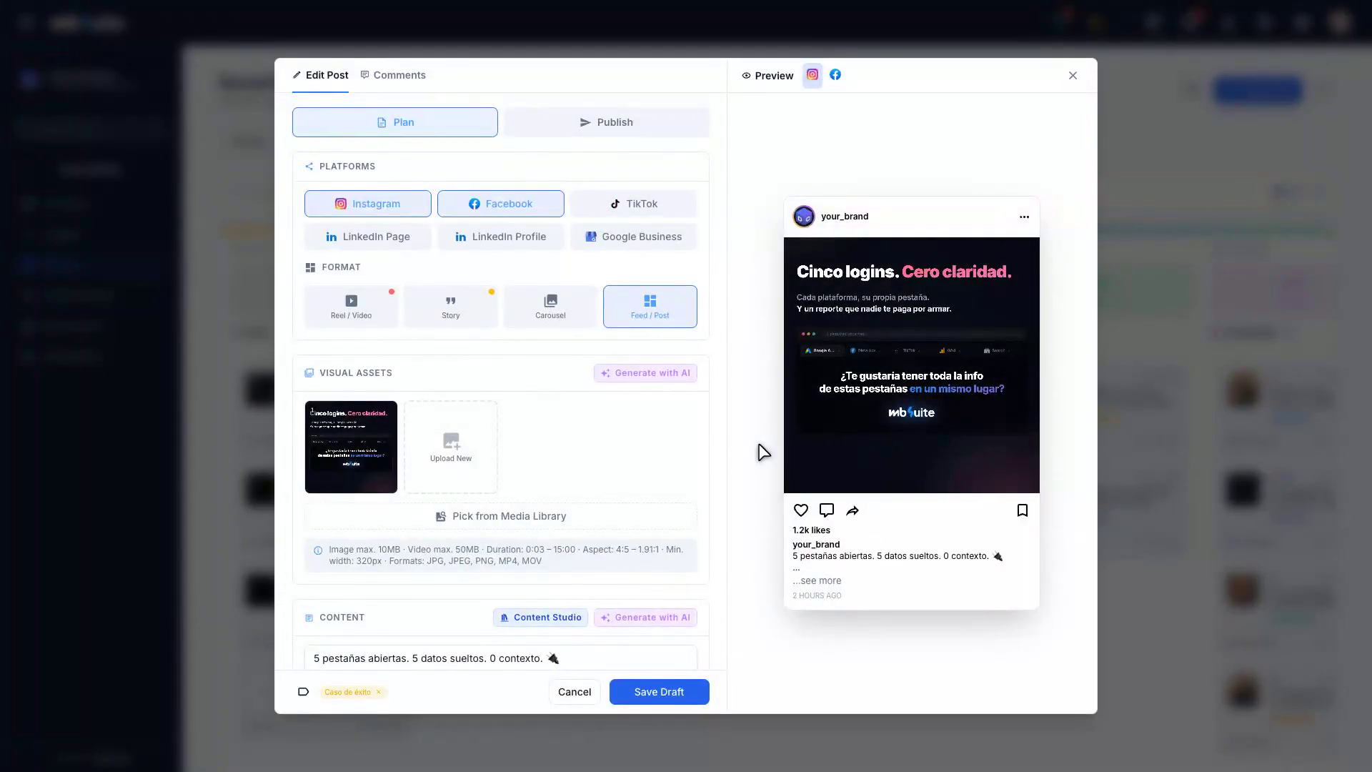
{"action": "left_click", "coordinate": [398, 77]}
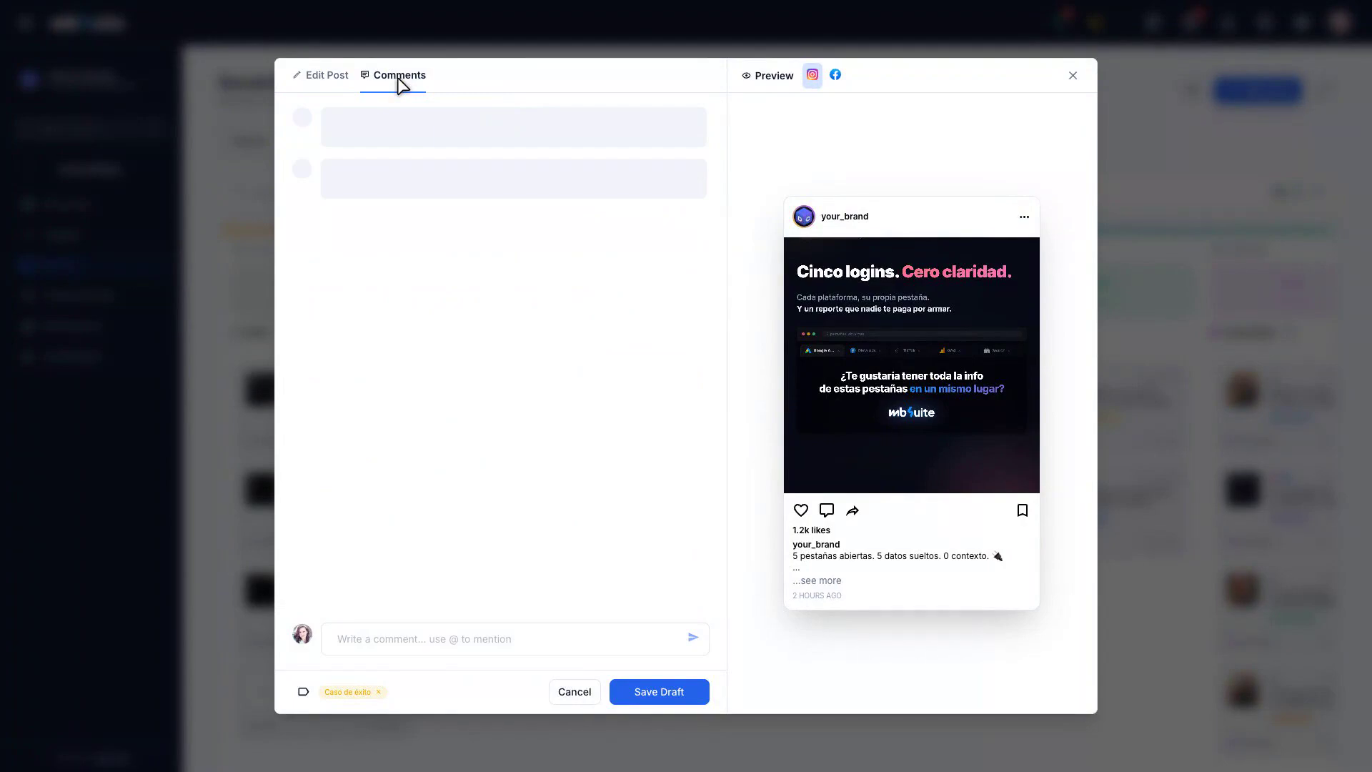
{"action": "type", "text": "Love this post, @"}
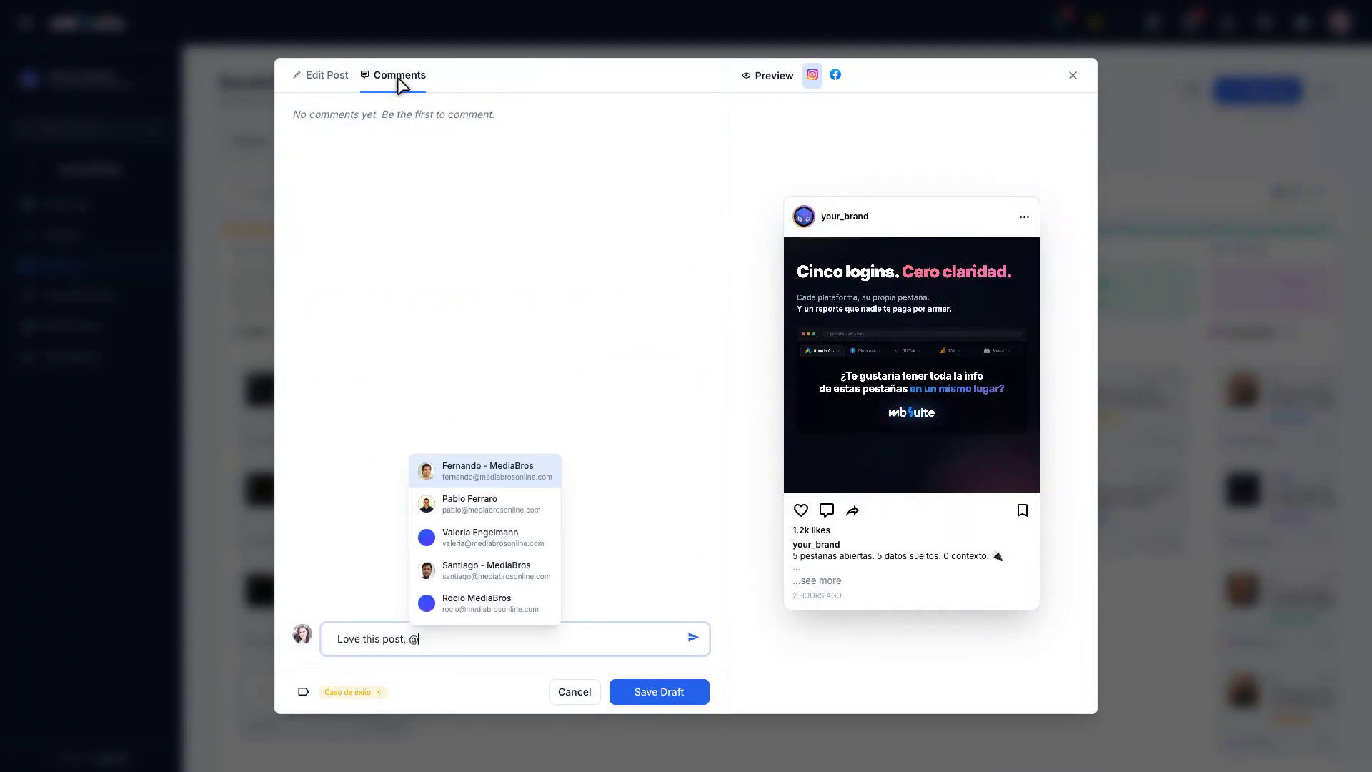
{"action": "type", "text": "a"}
{"action": "left_click", "coordinate": [490, 473]}
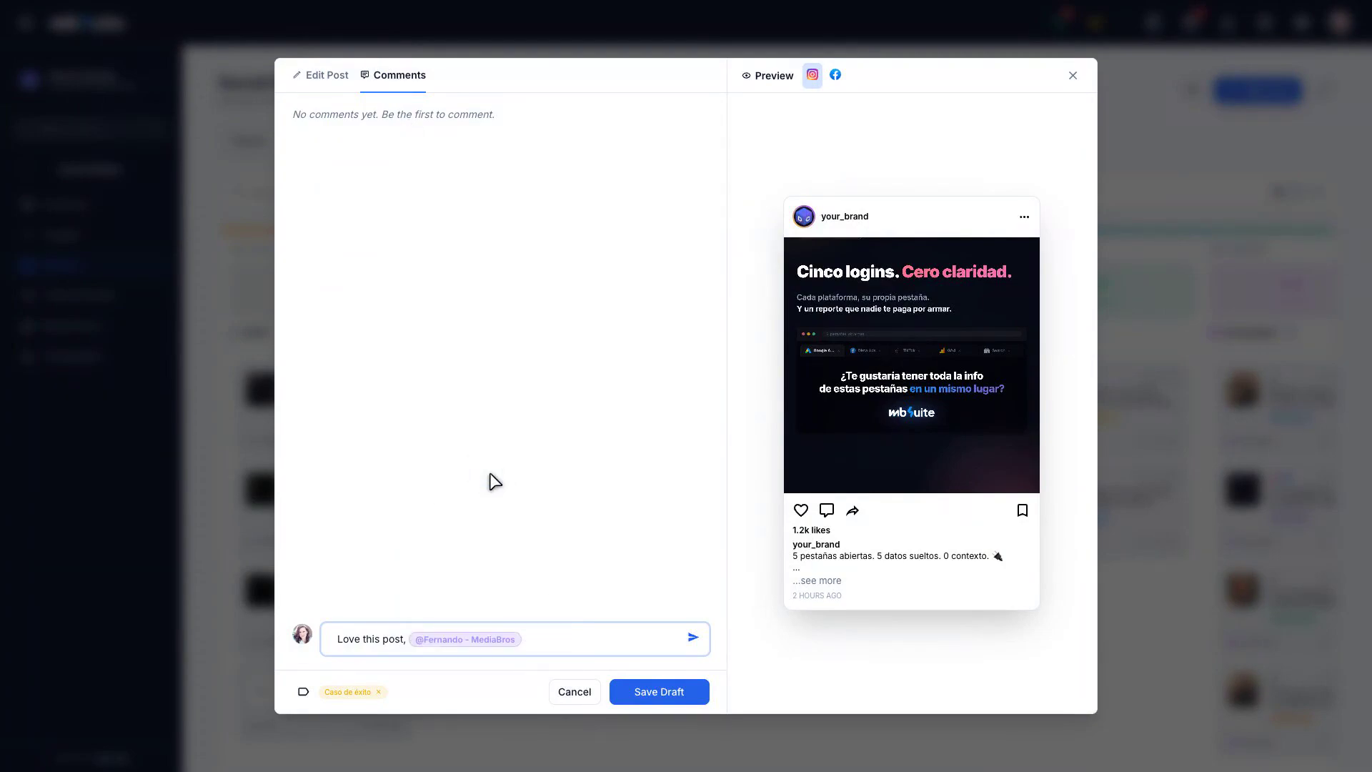
{"action": "type", "text": "shall we approve it?"}
{"action": "key", "text": "Escape"}
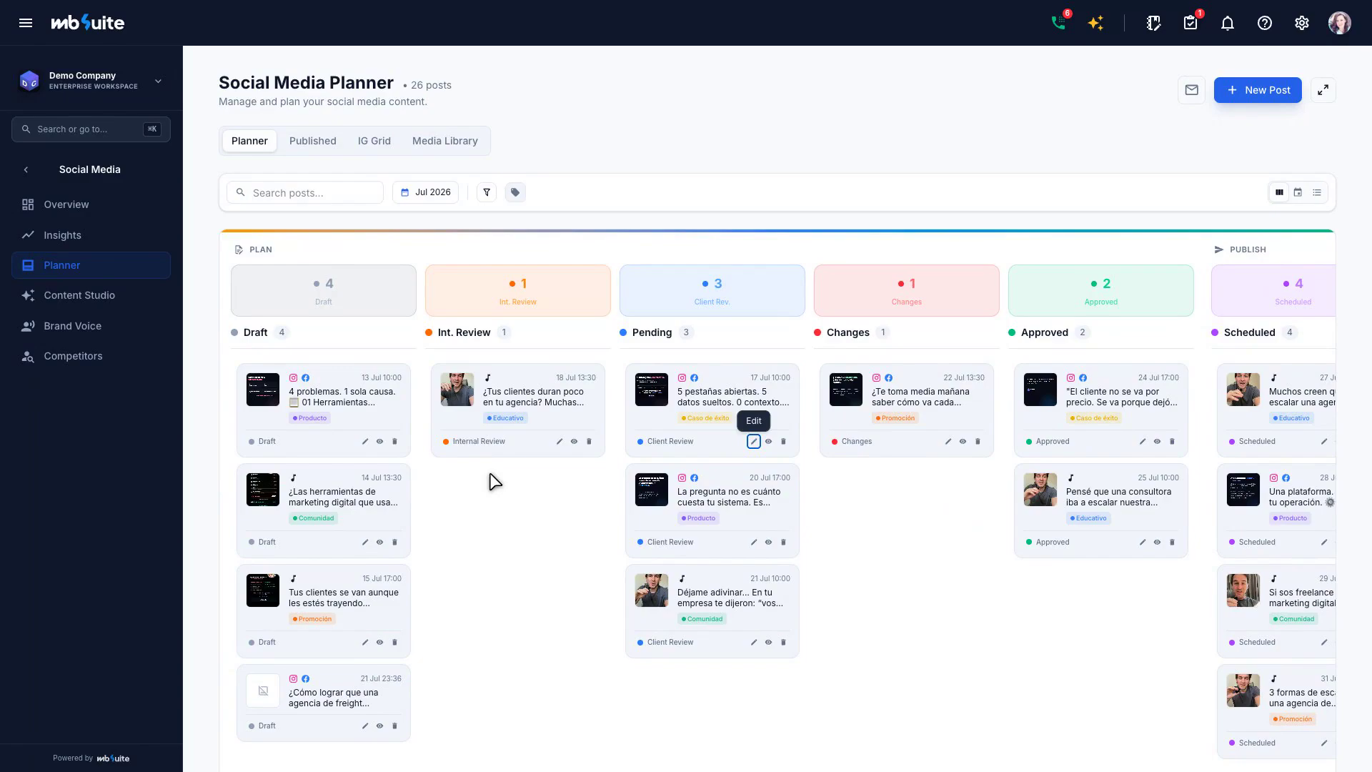
Look over the July 2026 posts in the calendar view and return to the board view
{"action": "left_click", "coordinate": [1299, 192]}
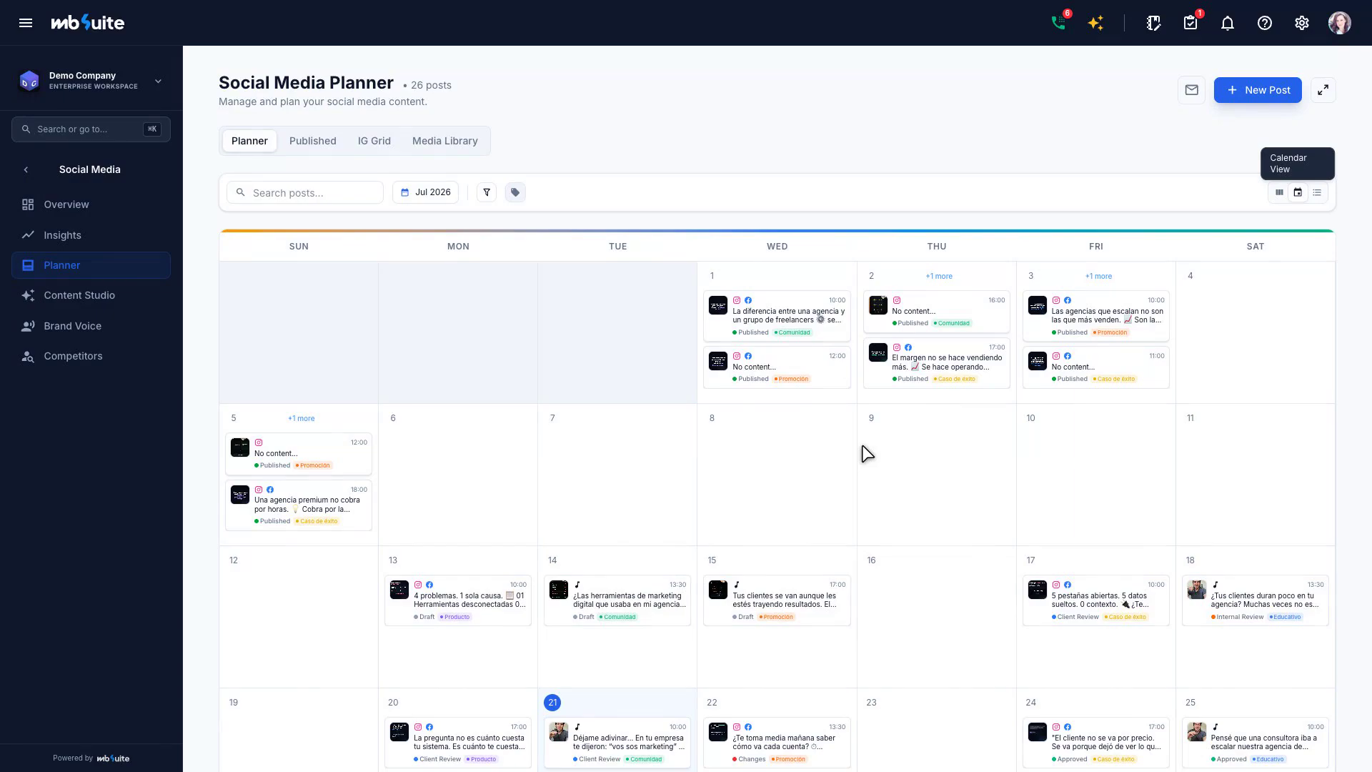
{"action": "left_click", "coordinate": [1280, 193]}
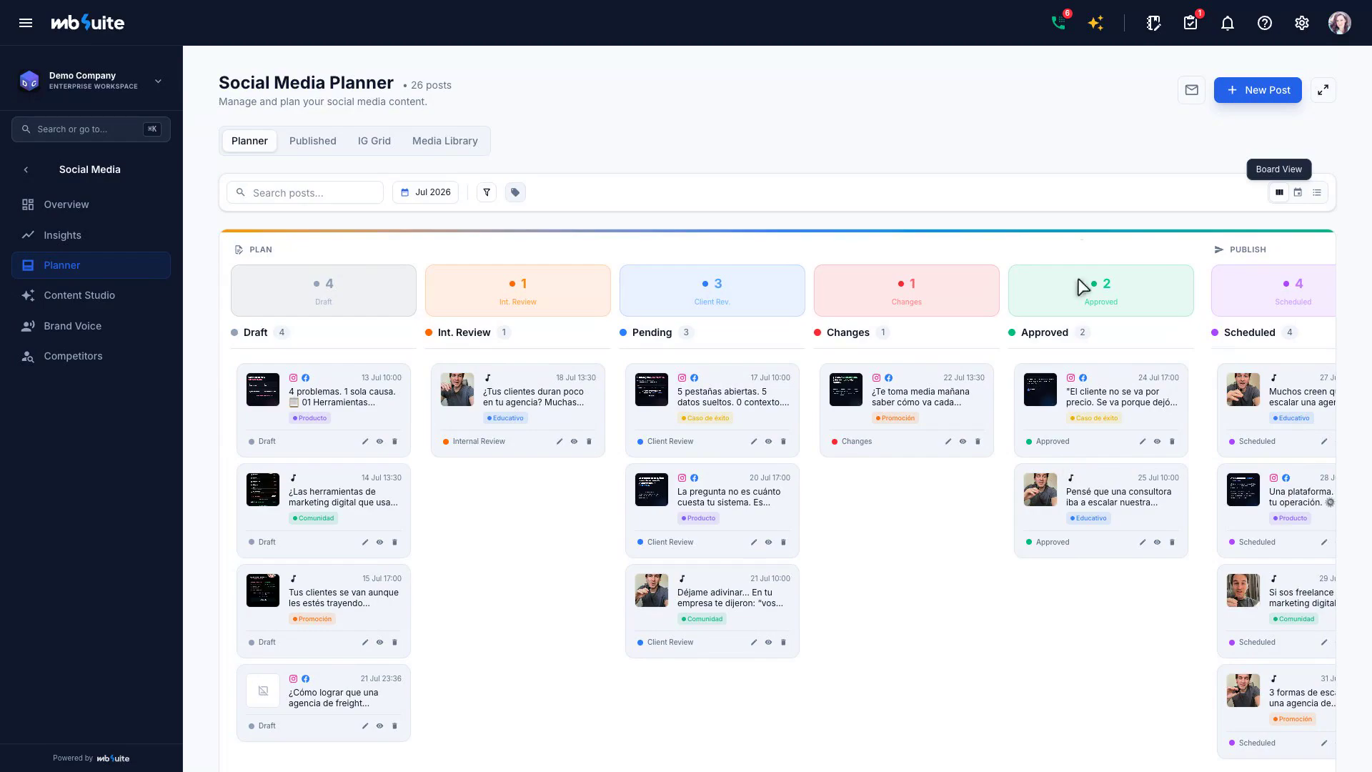
Ask the AI assistant "Based on what I already have in the planner, what should we publish this week and at what times? Give me concrete ideas."
{"action": "left_click", "coordinate": [1097, 23]}
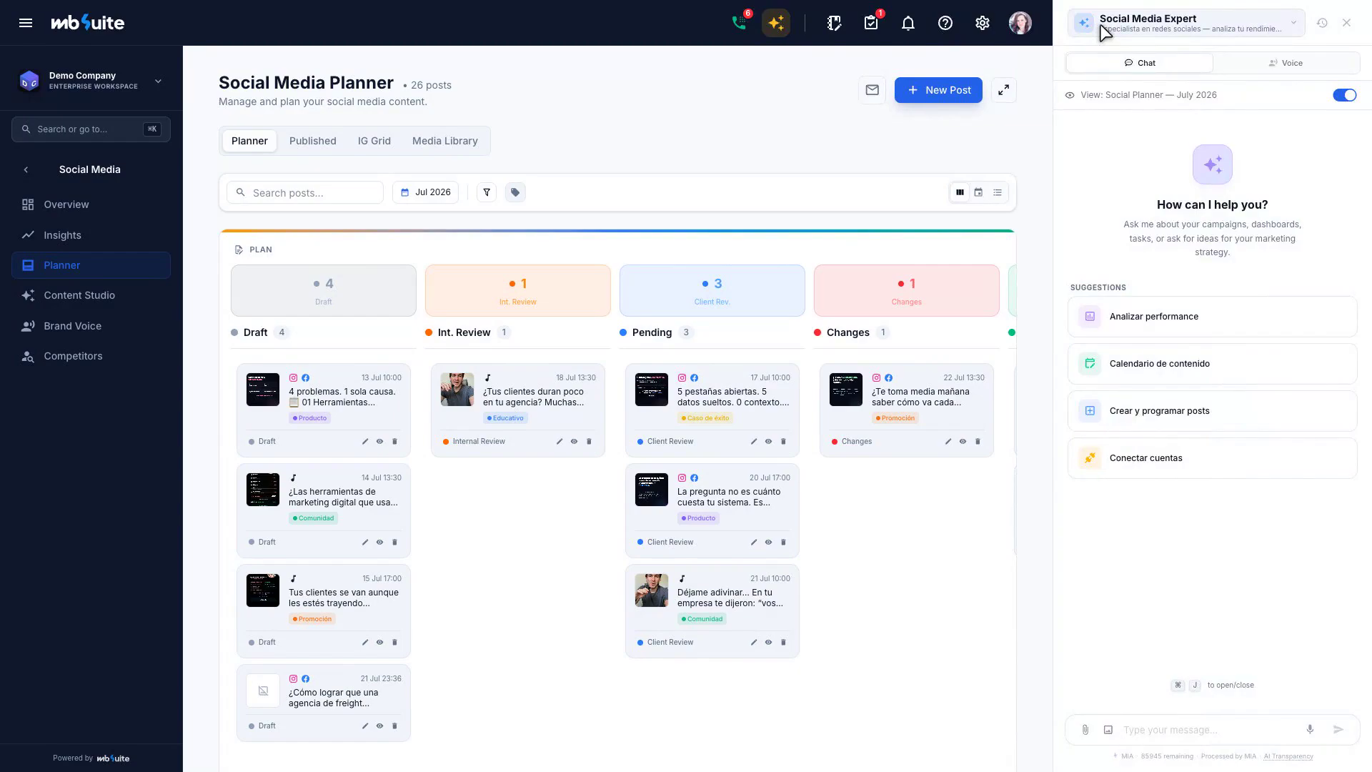
{"action": "type", "text": "Based on what I already have in t"}
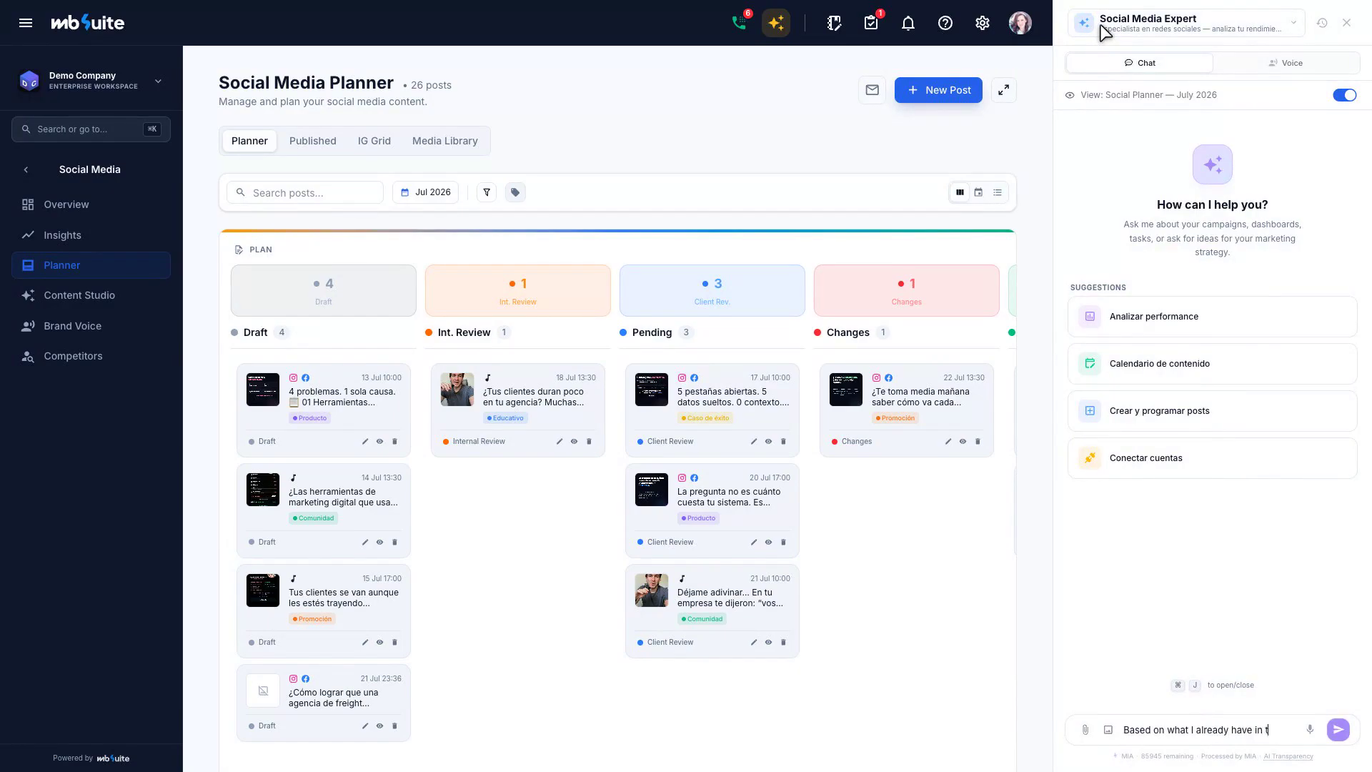
{"action": "type", "text": "he planner, what should we publish"}
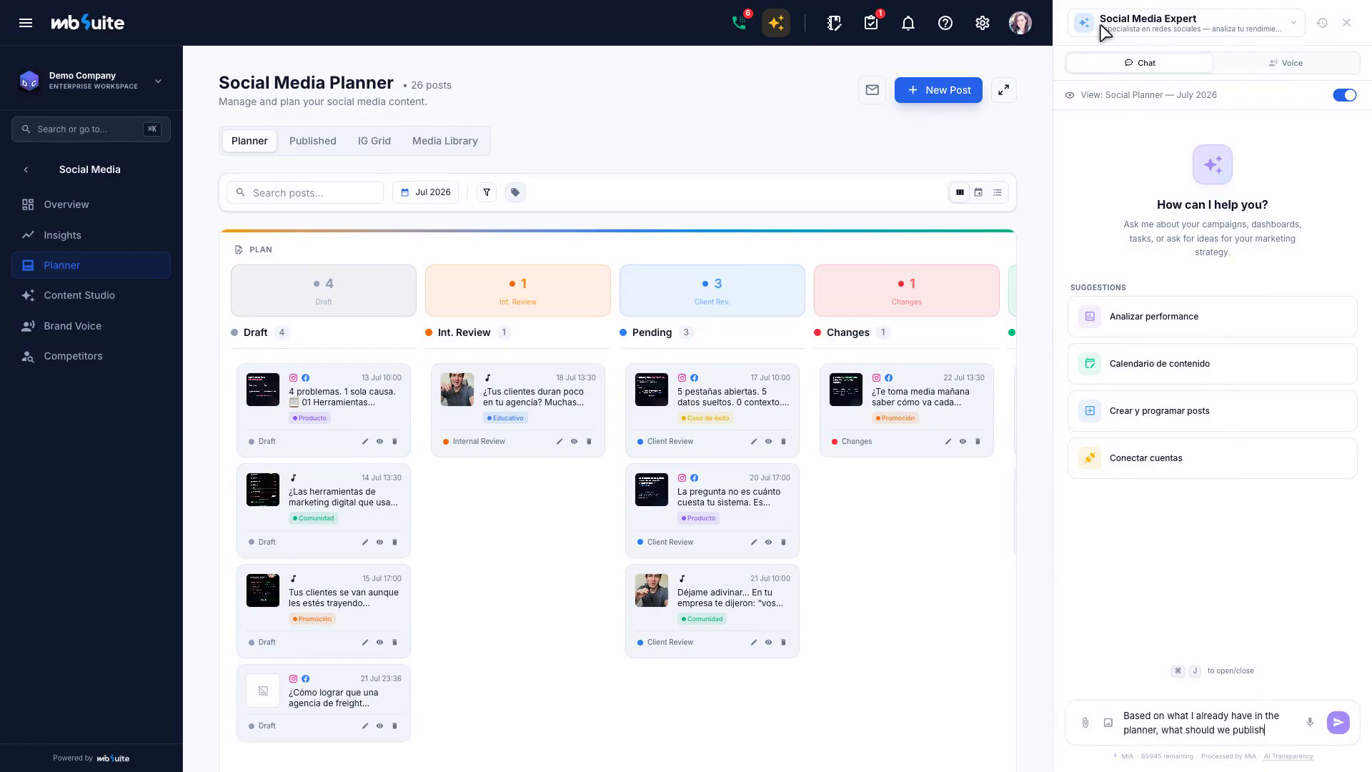
{"action": "type", "text": " this week and at what times? Give"}
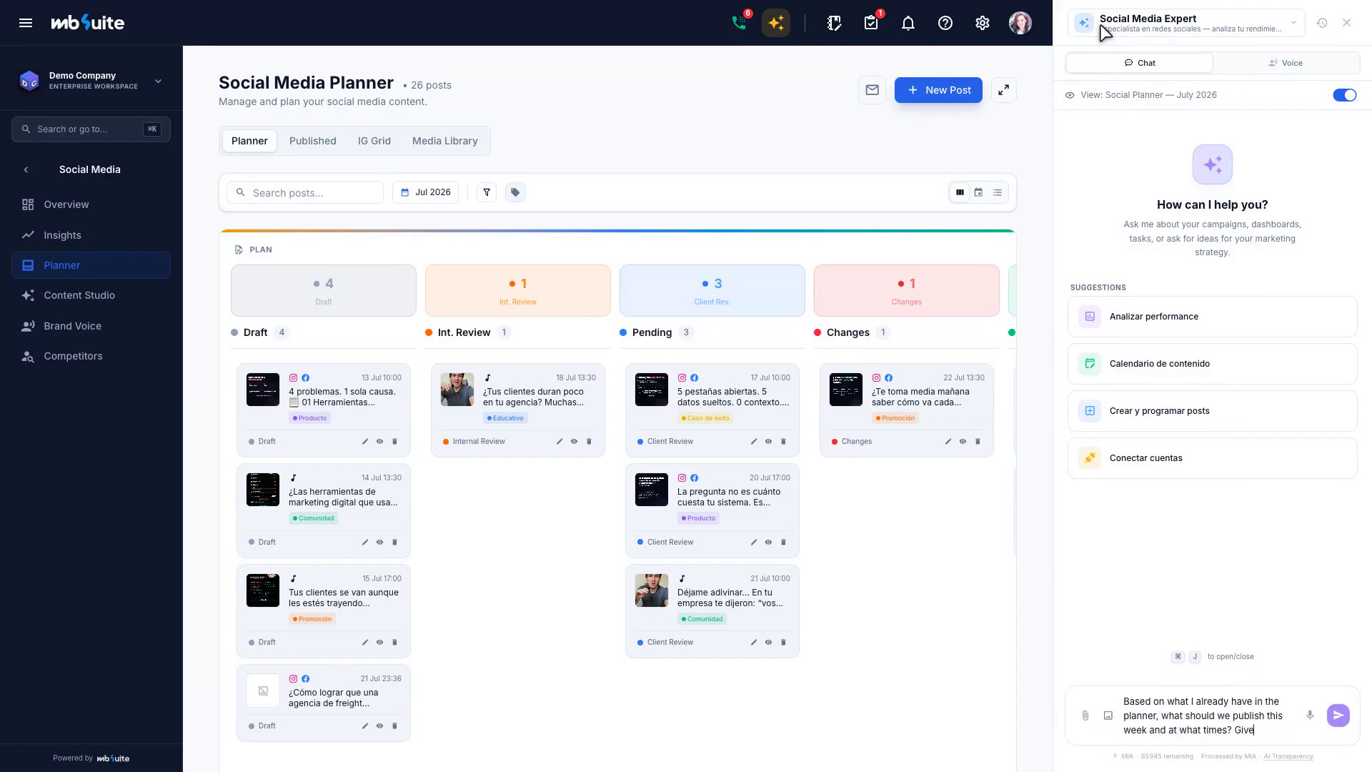
{"action": "type", "text": " me concrete ideas."}
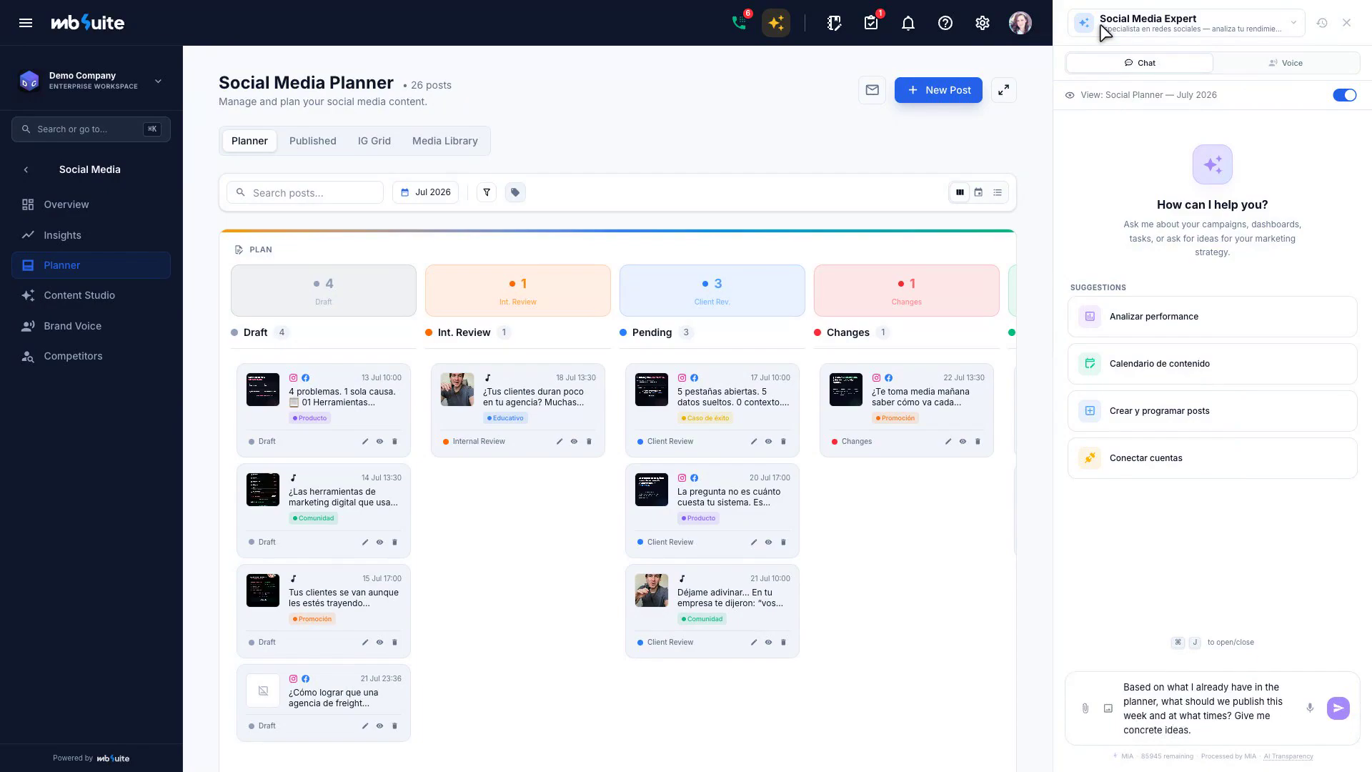
{"action": "key", "text": "Return"}
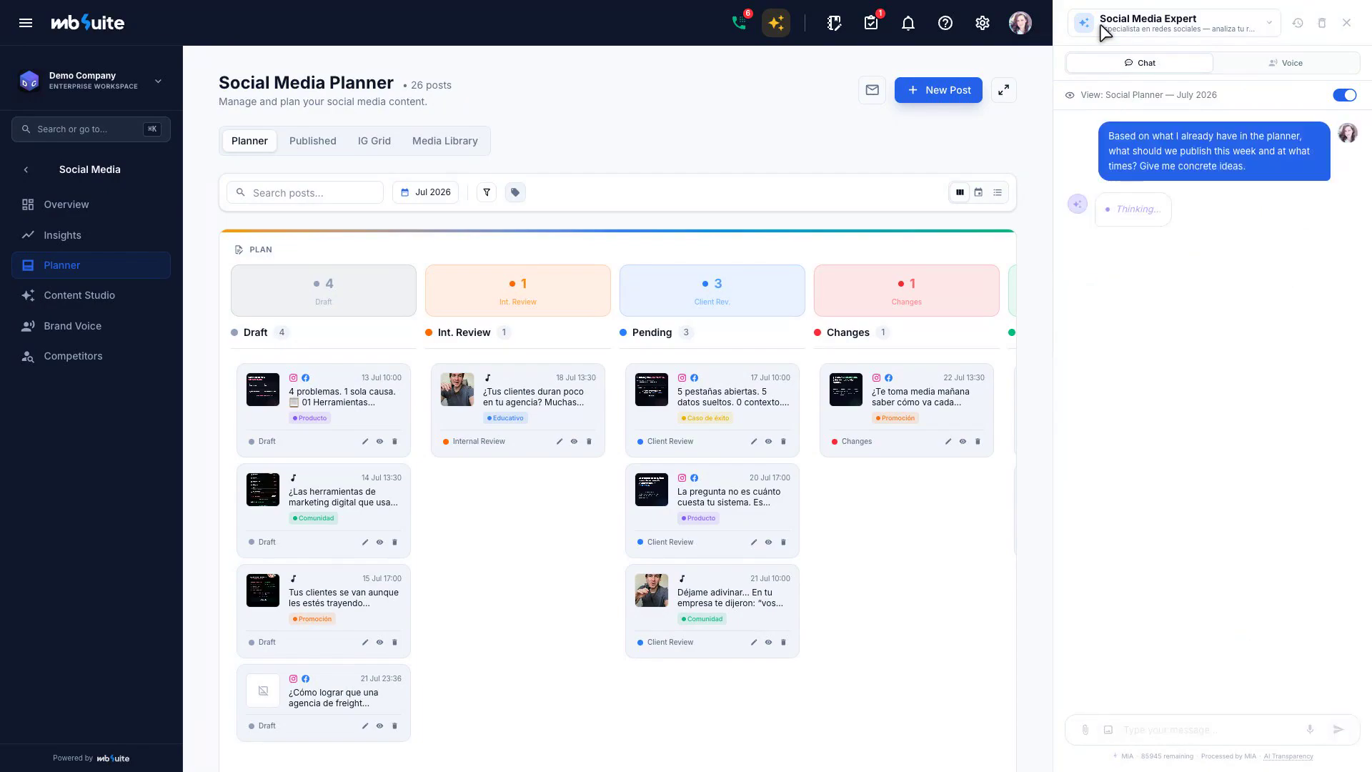